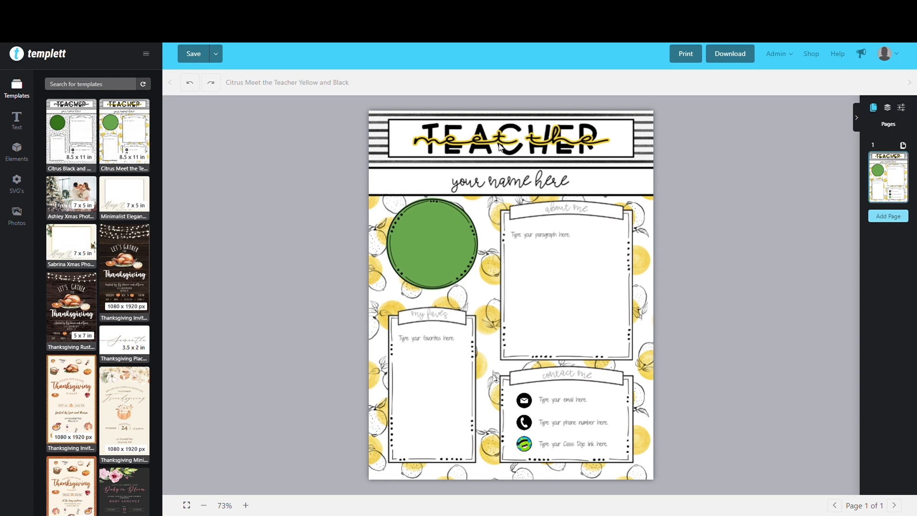
Replace the "your name here" placeholder below the title with the teacher's title and surname
click(508, 186)
click(508, 185)
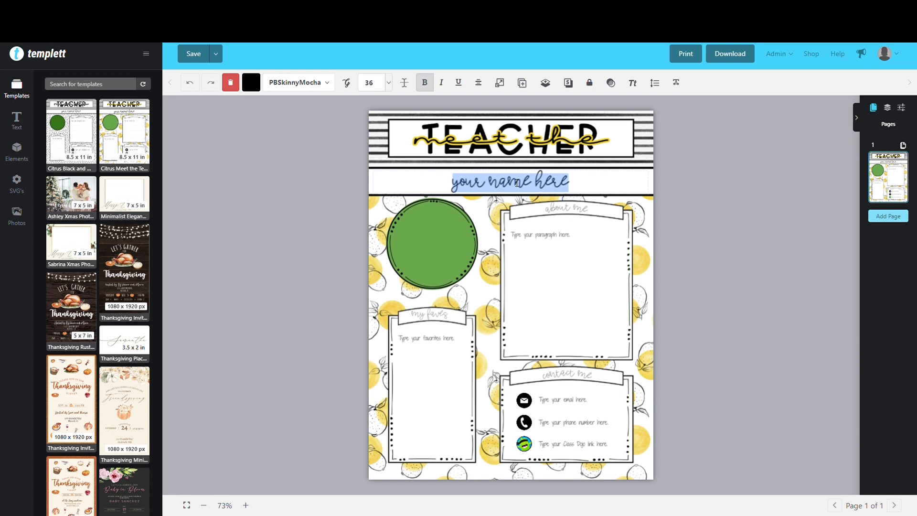
text(mrd)
key(BackSpace)
key(BackSpace)
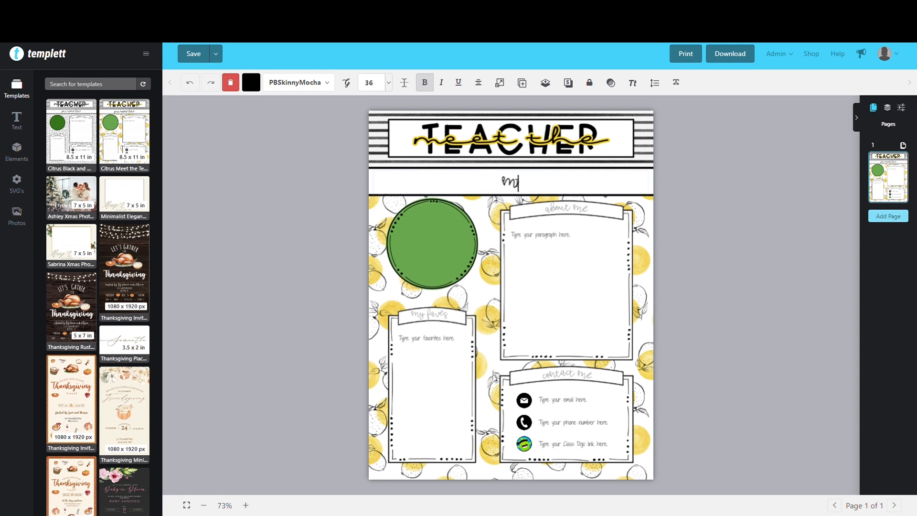
text(rs. alvarado)
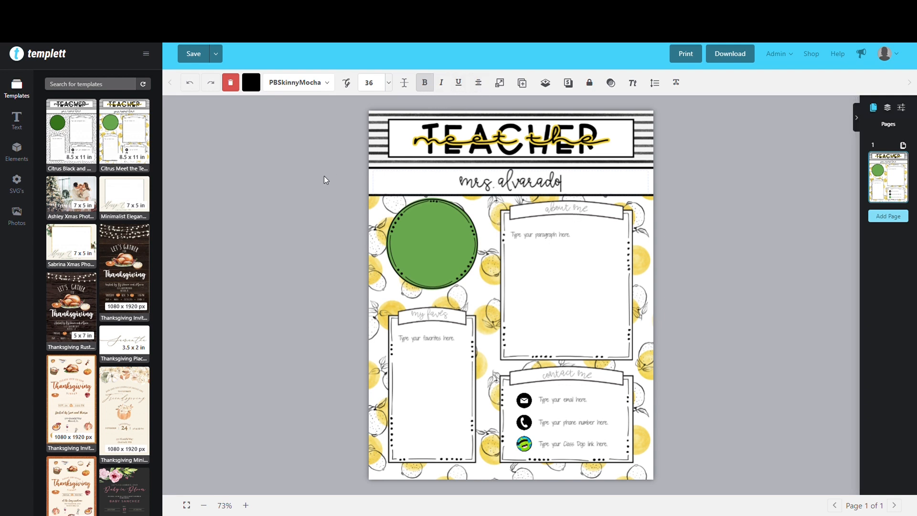
Change the curved "about me" heading to "My classroom"
click(567, 209)
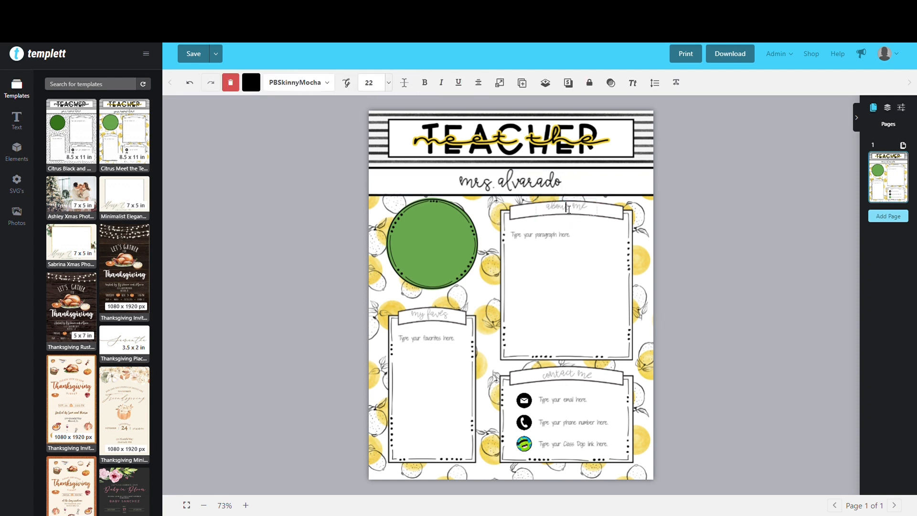
double_click(568, 209)
text(my fa)
text(assroom)
key(Escape)
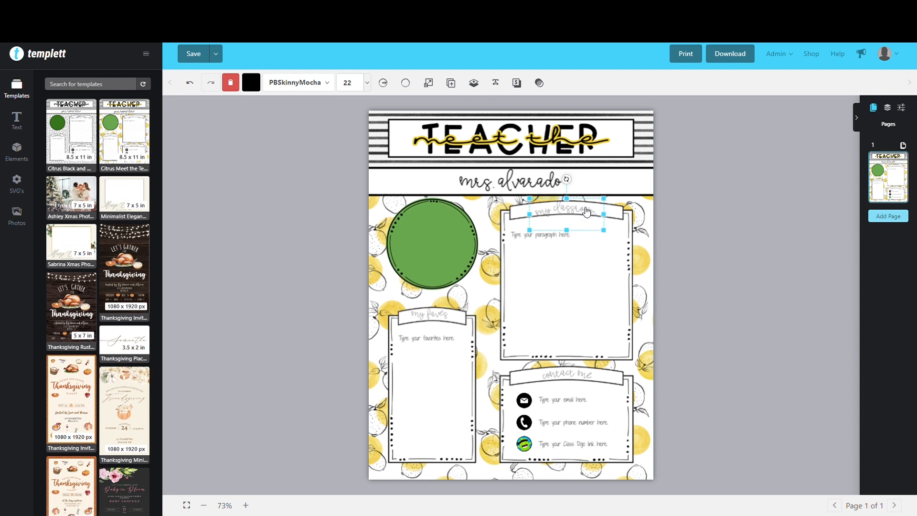
Nudge the classroom heading within its banner and set its curve radius to 305
drag(585, 210, 588, 211)
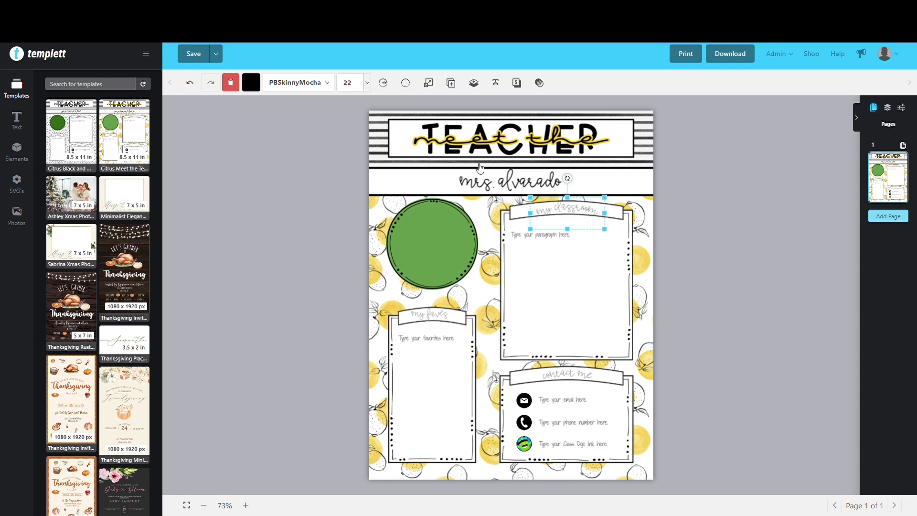
click(384, 83)
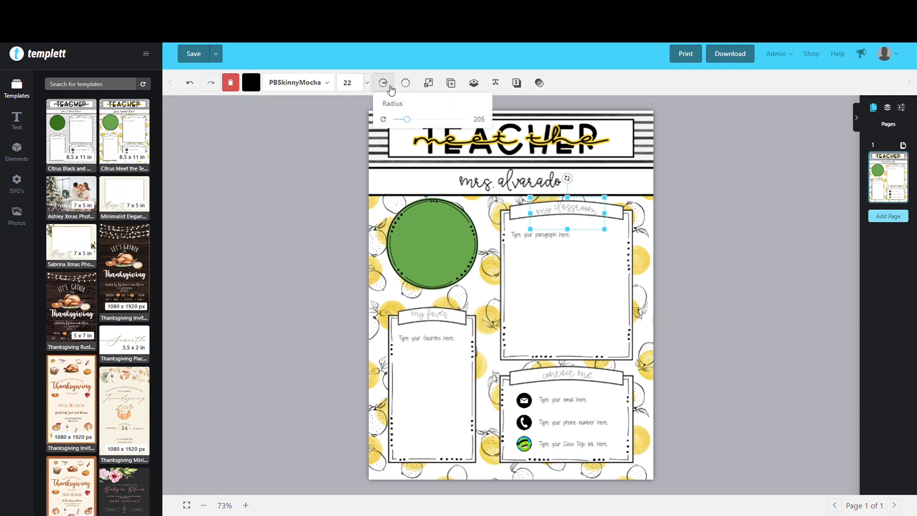
mouse_move(414, 122)
mouse_down()
mouse_move(403, 125)
mouse_move(418, 126)
mouse_up()
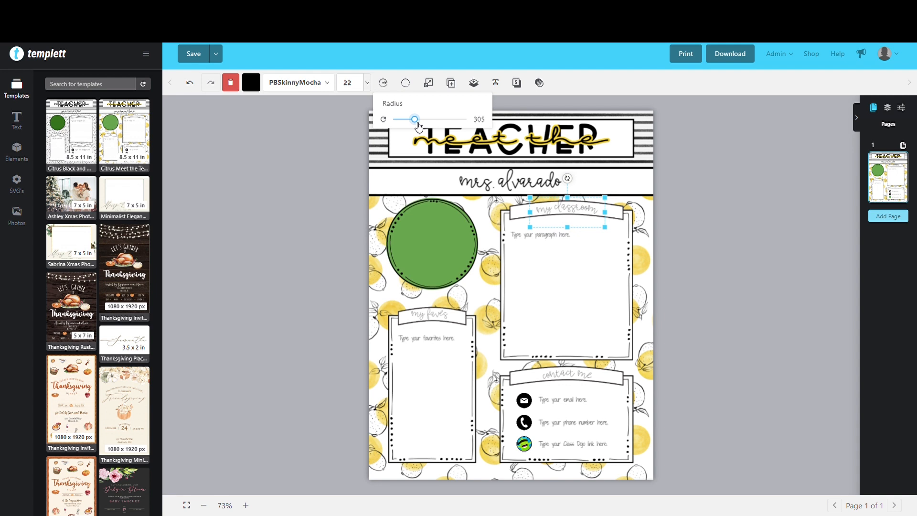
Delete the Class Dojo icon and its link placeholder text from the contact me box
click(444, 317)
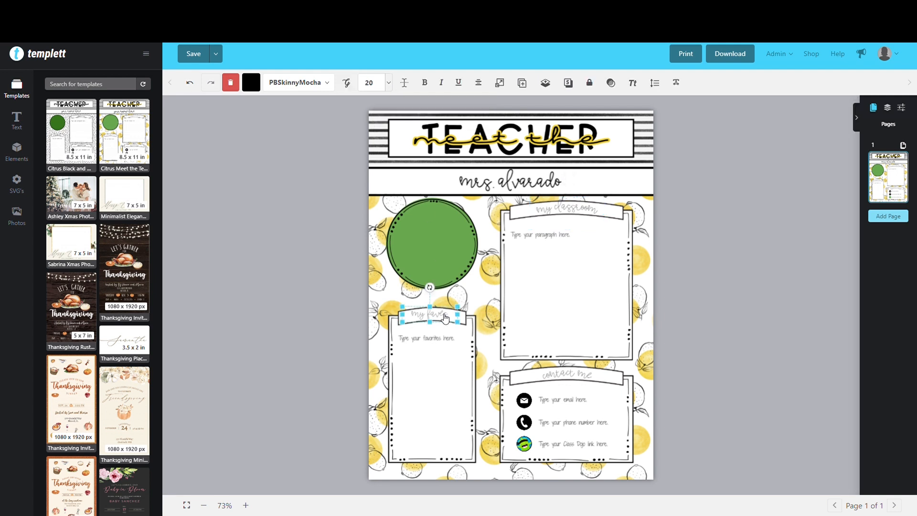
click(562, 380)
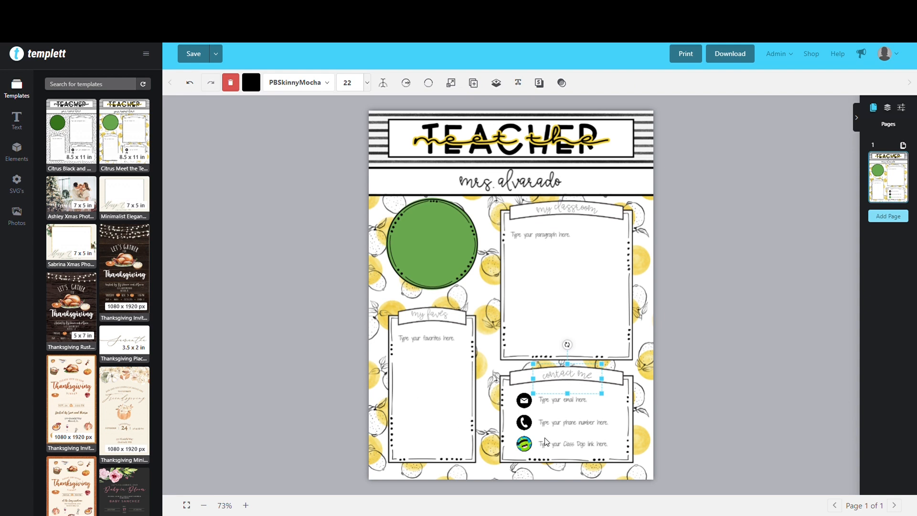
click(524, 444)
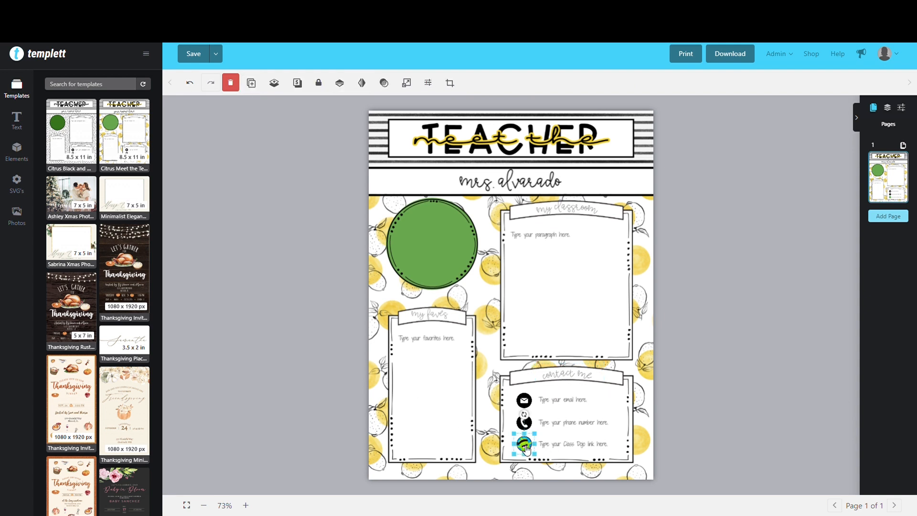
key(Delete)
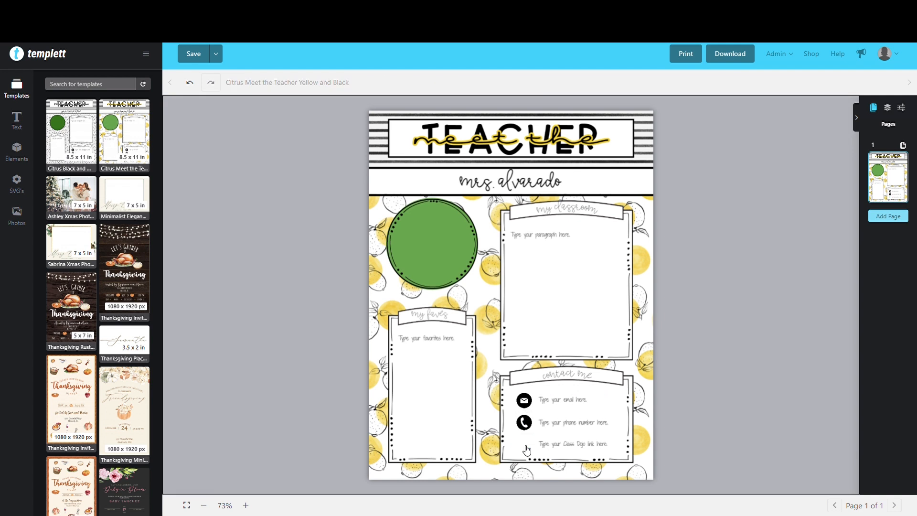
click(562, 445)
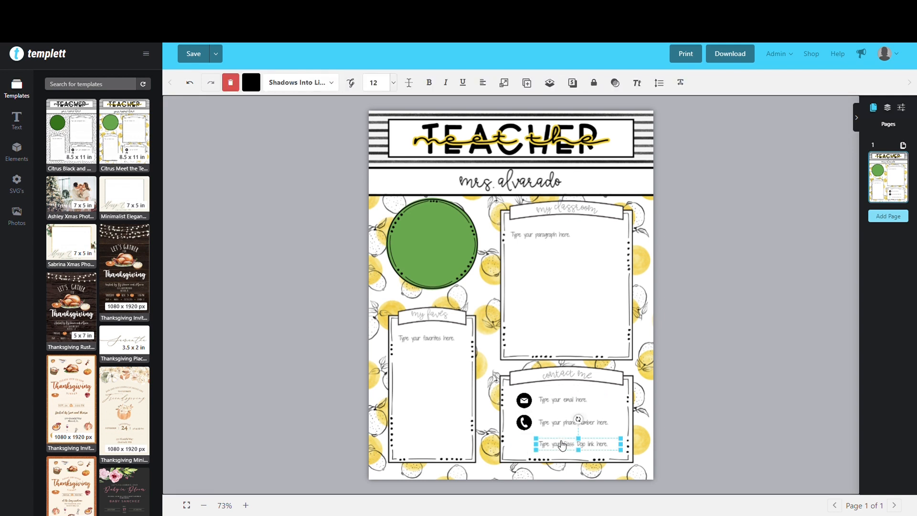
key(Delete)
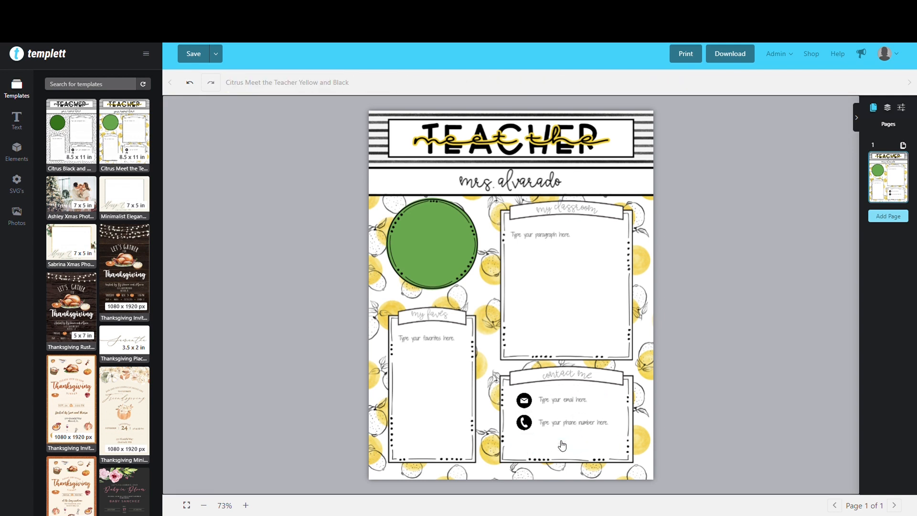
Replace the email placeholder in the contact me box with the teacher's email address
double_click(557, 401)
triple_click(560, 404)
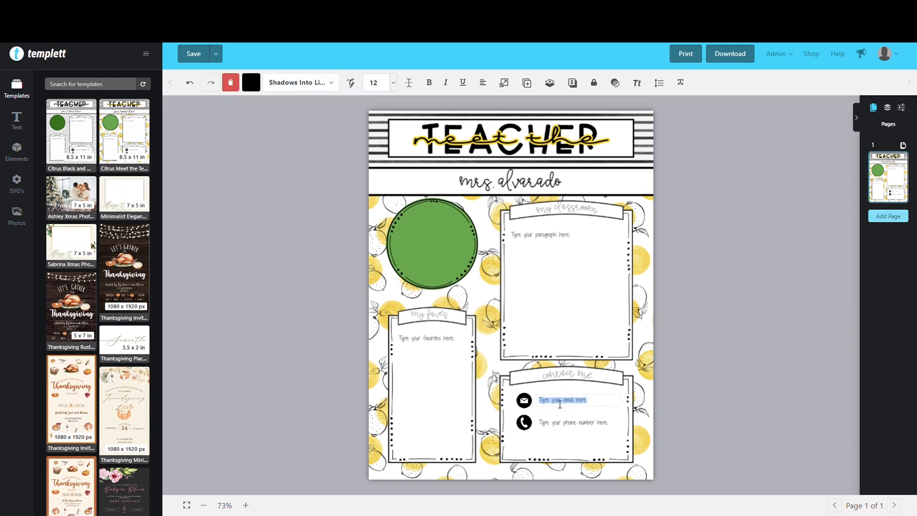
text(M)
Select the email and phone icons with their text lines and move them together slightly down within the contact me box
click(620, 448)
click(528, 404)
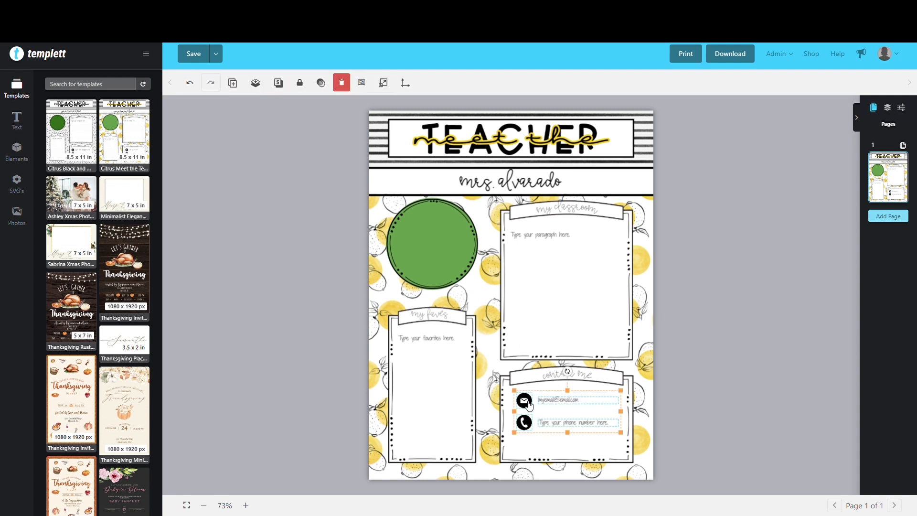
drag(529, 405, 531, 416)
click(703, 385)
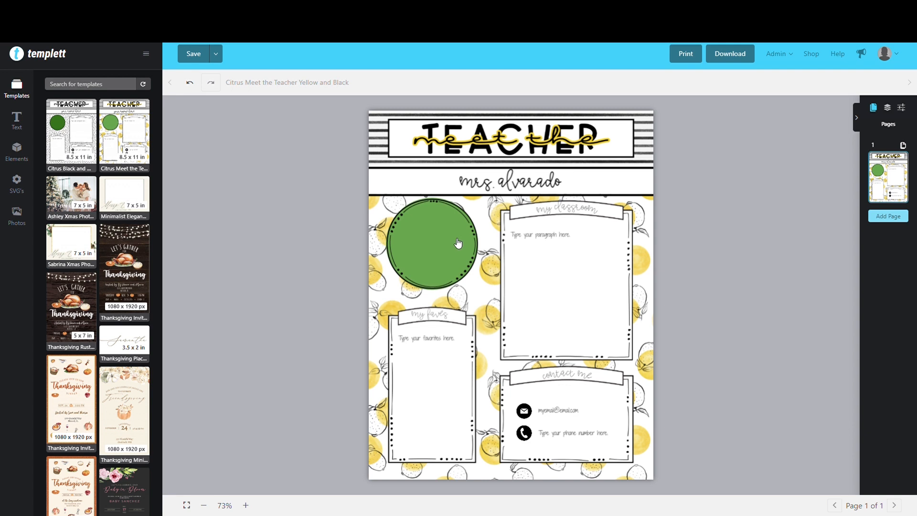
Show the layer list and add the uploaded portrait photo of the woman and child with a gift to the page
click(888, 109)
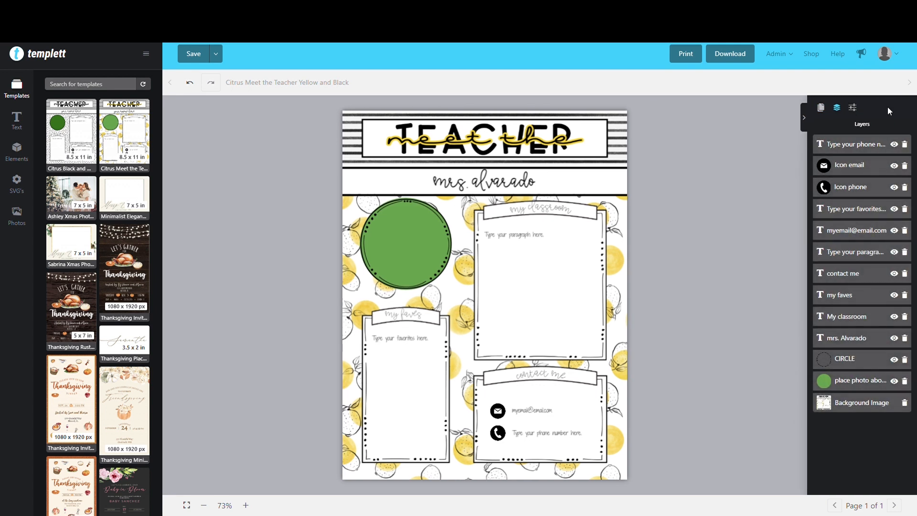
click(862, 380)
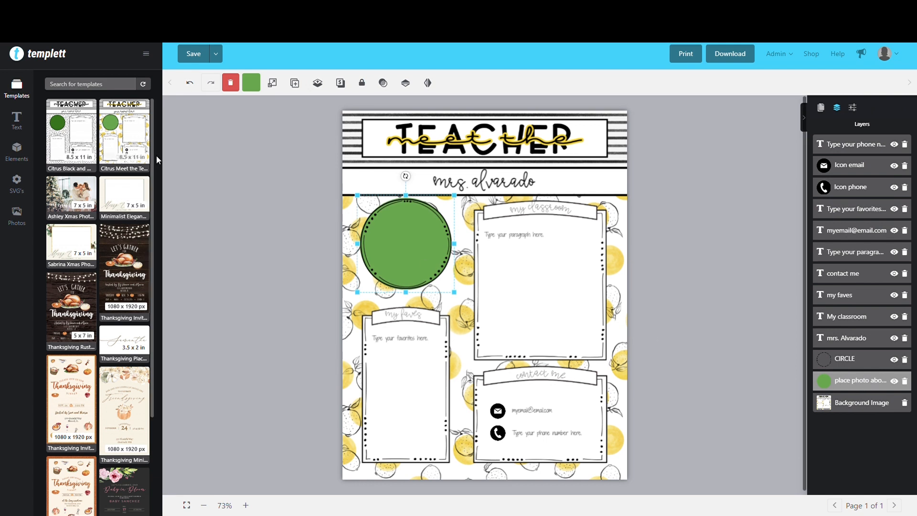
click(16, 153)
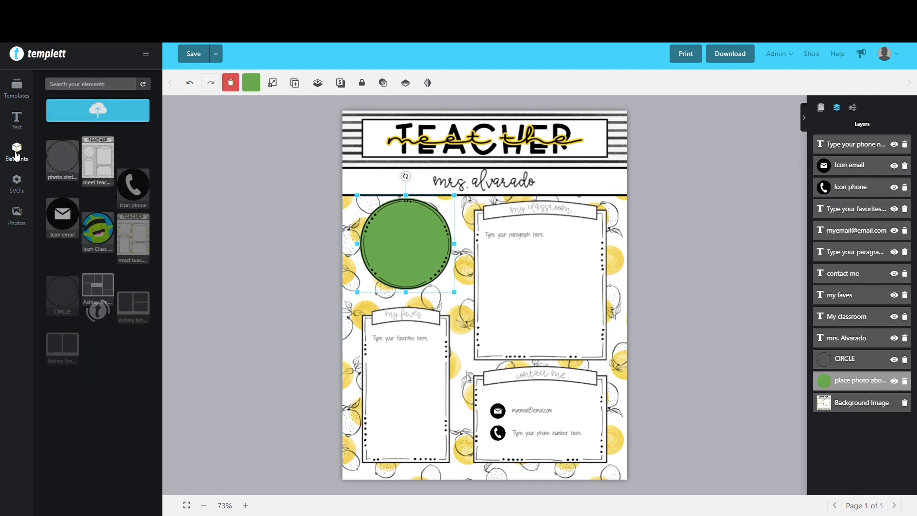
click(19, 219)
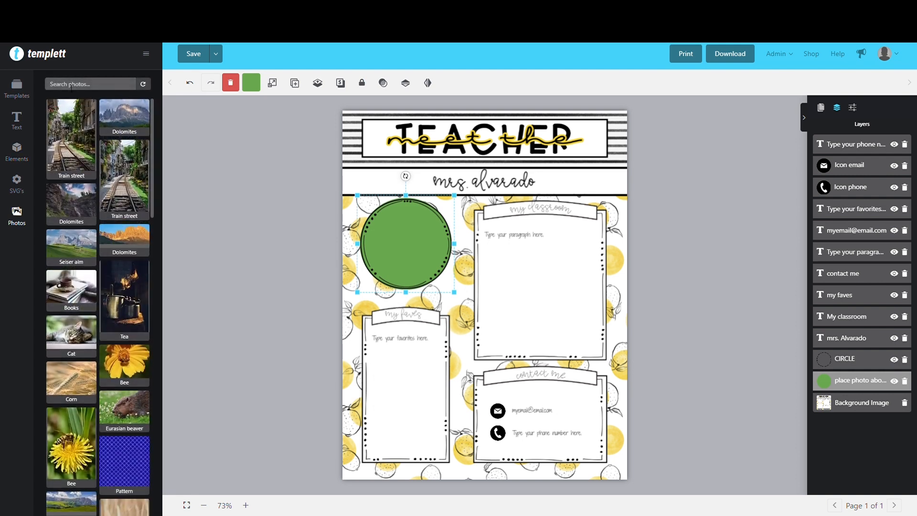
click(21, 149)
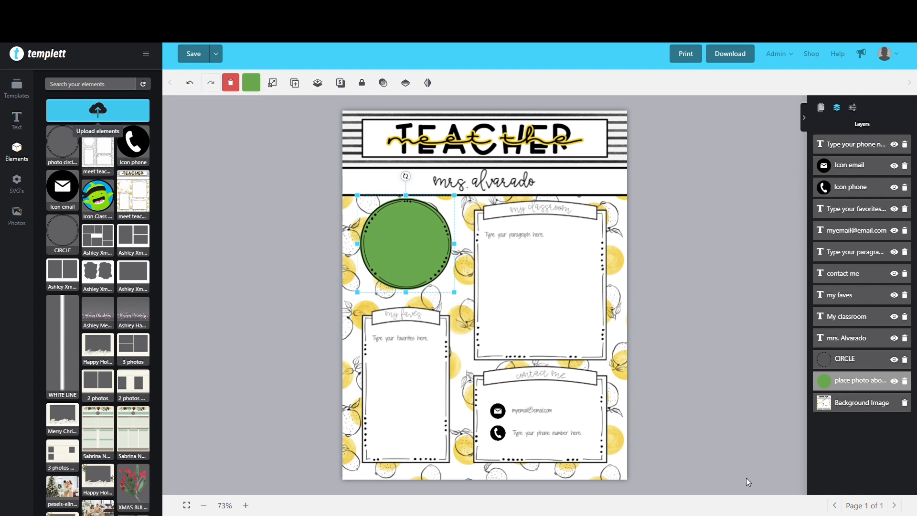
scroll(109, 298, down, 1)
scroll(108, 298, down, 8)
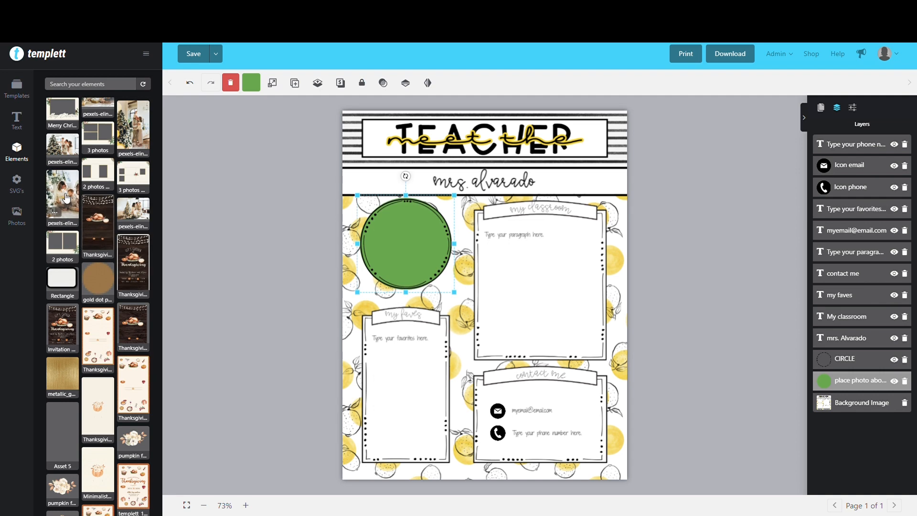
drag(66, 198, 424, 242)
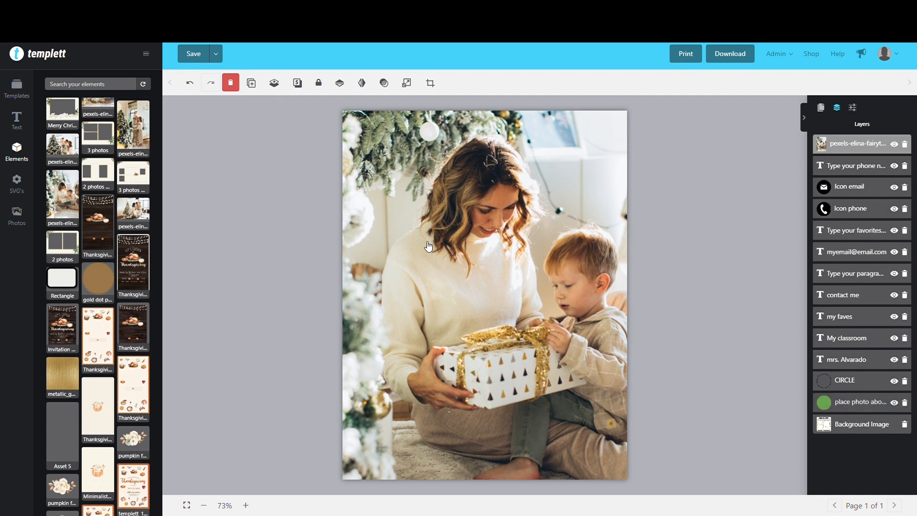
Scale the photo down and position it so the woman's face sits over the green circle
drag(491, 219, 548, 311)
drag(509, 184, 510, 299)
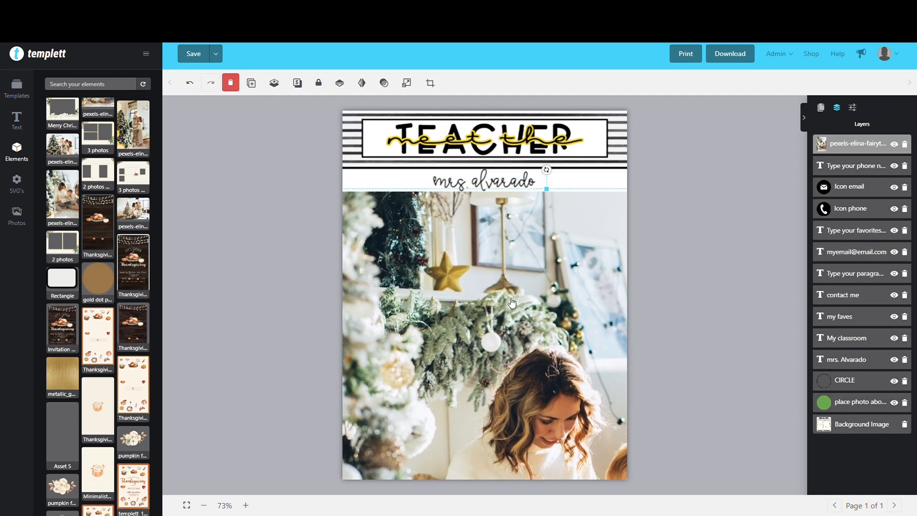
drag(422, 243, 476, 235)
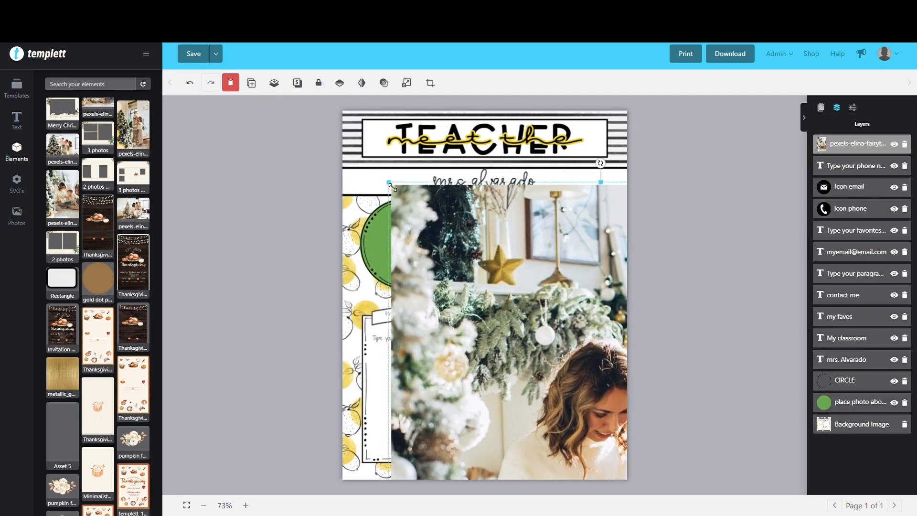
drag(391, 187, 442, 246)
drag(529, 327, 443, 297)
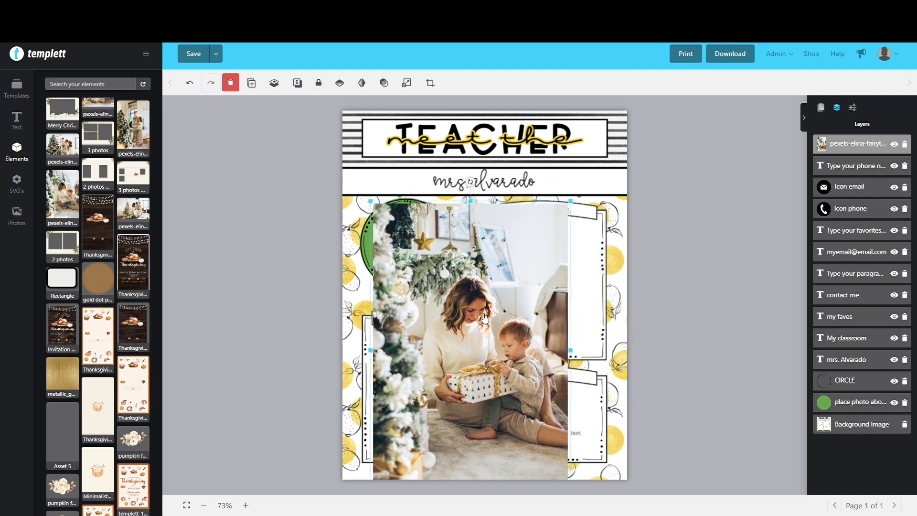
drag(444, 352, 424, 292)
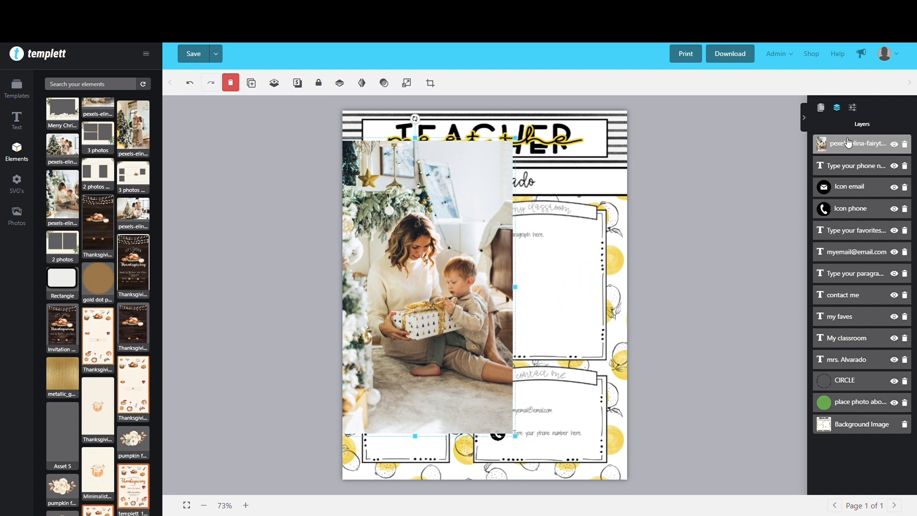
Place the photo layer between CIRCLE and the green photo placeholder, and shift the photo to centre the woman in the ring
drag(861, 147, 840, 379)
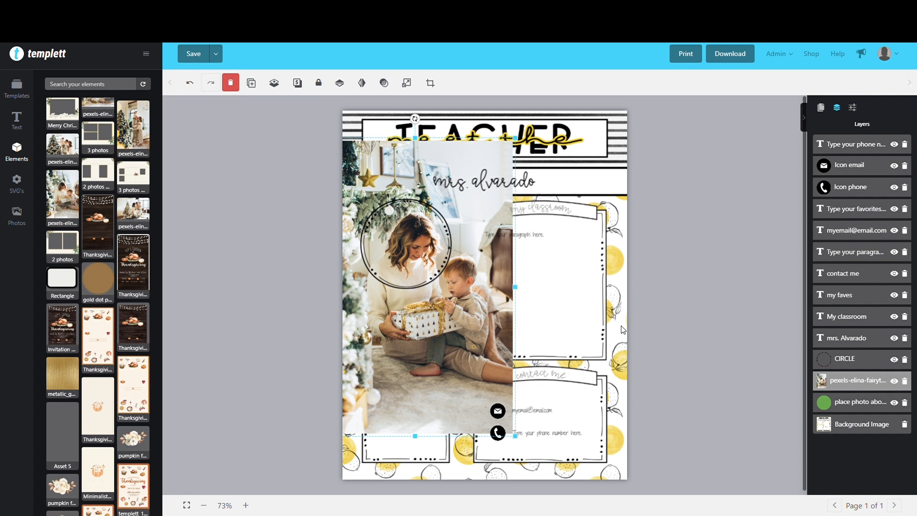
drag(504, 309, 483, 311)
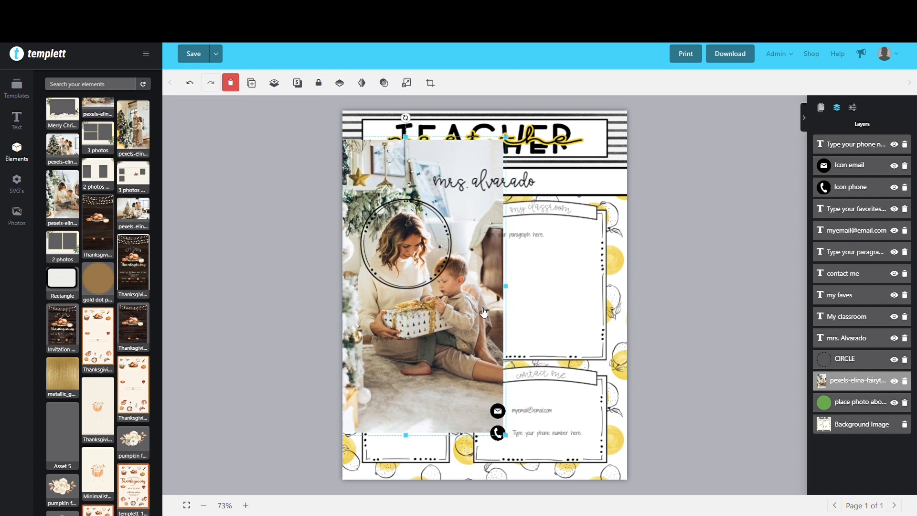
Hide the CIRCLE layer and clip the photo to the green placeholder with a clipping mask
click(894, 359)
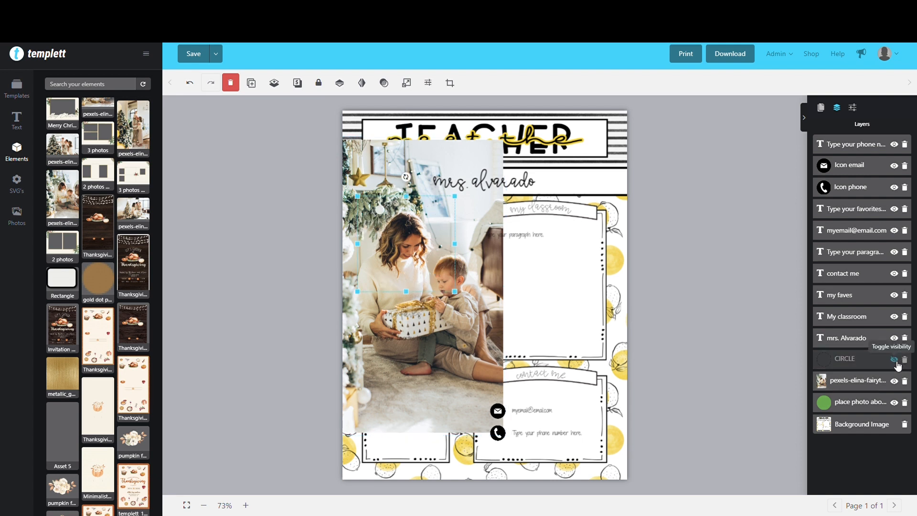
click(867, 386)
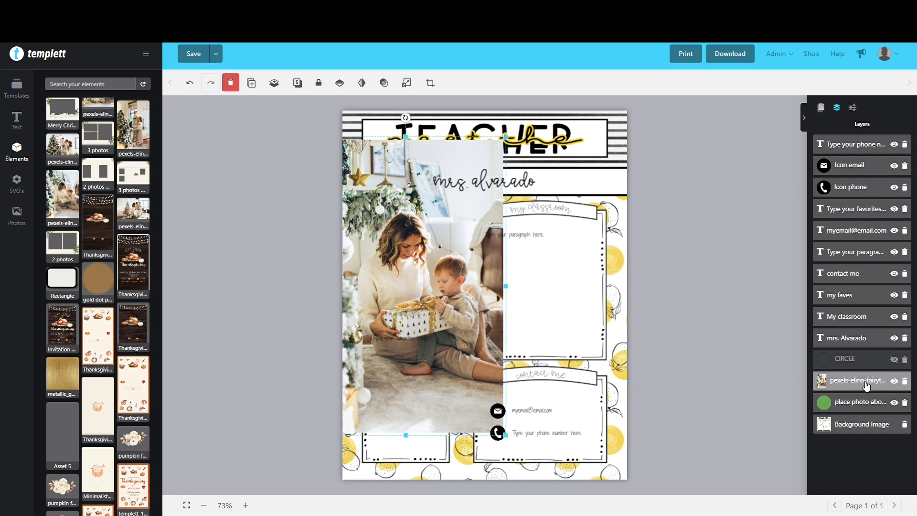
right_click(866, 385)
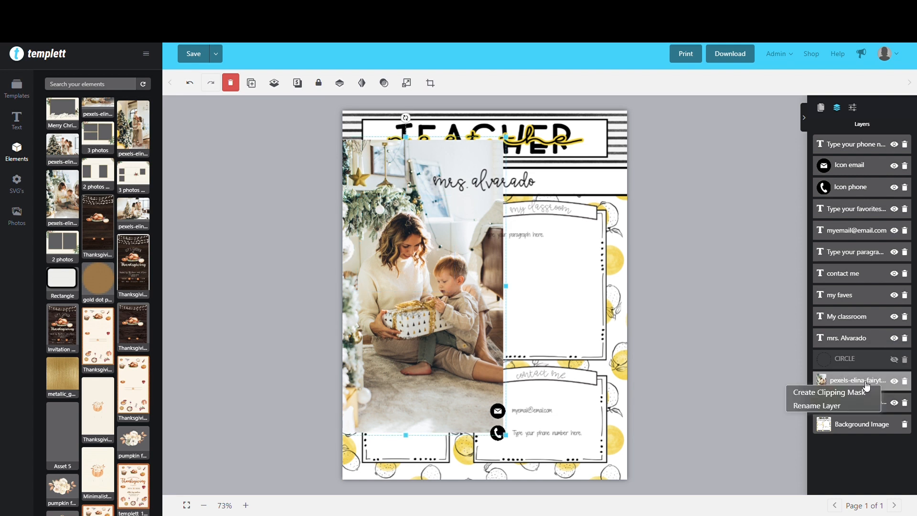
click(827, 392)
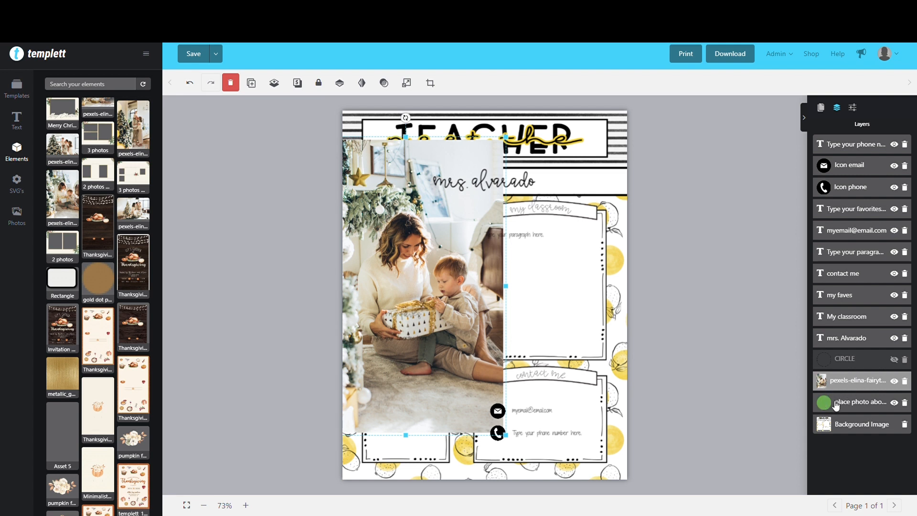
right_click(857, 384)
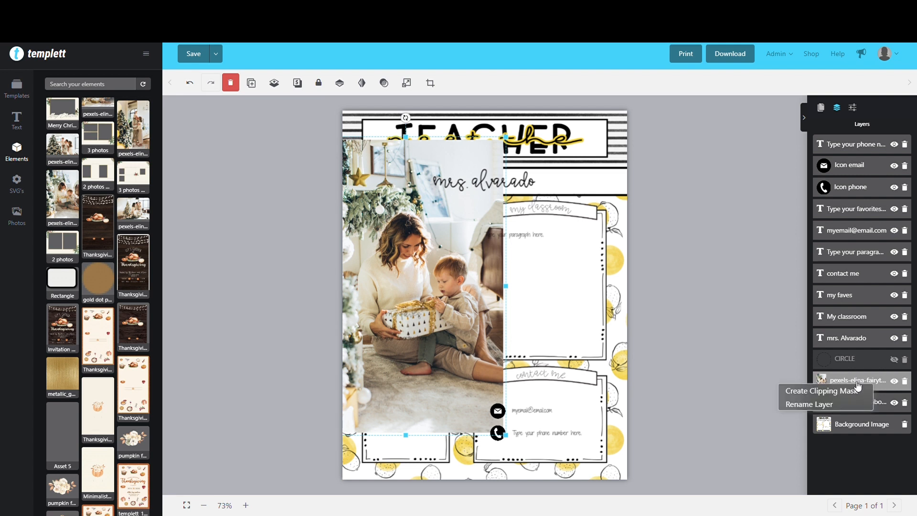
click(852, 391)
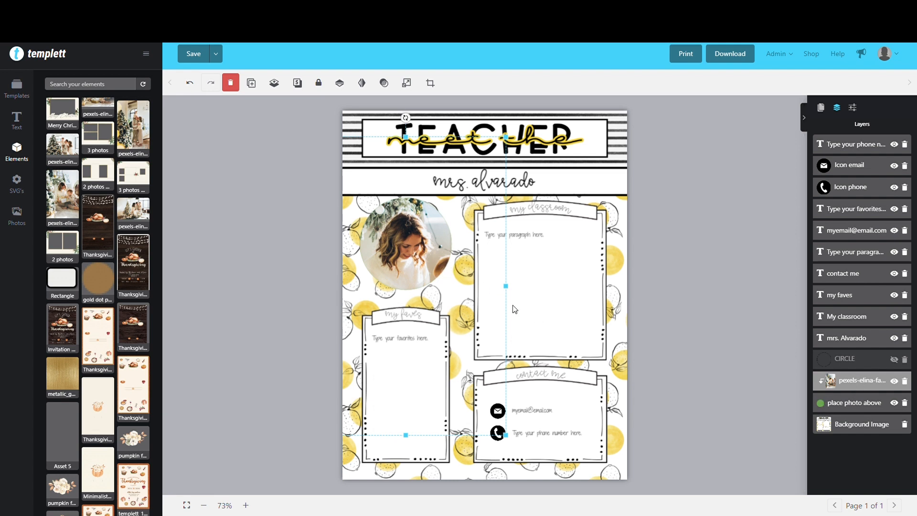
Release the photo's clipping mask and show the CIRCLE layer again
right_click(864, 383)
click(864, 390)
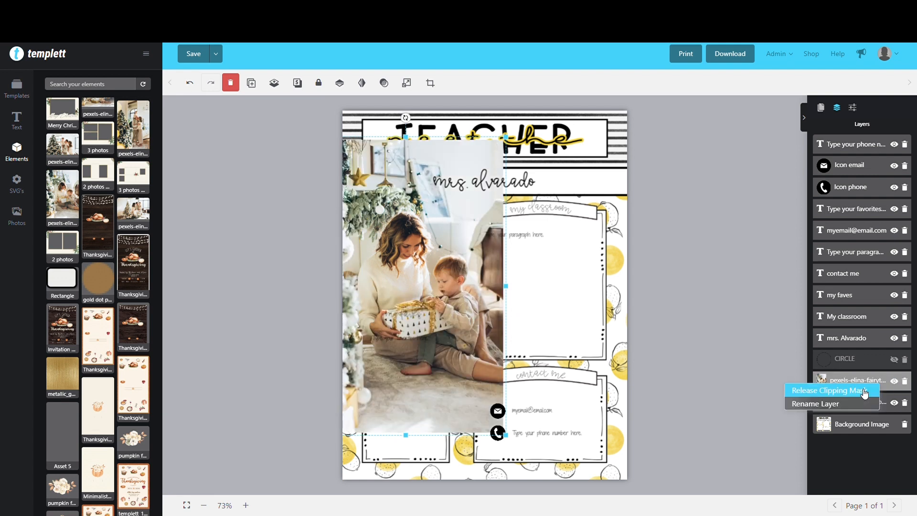
click(460, 186)
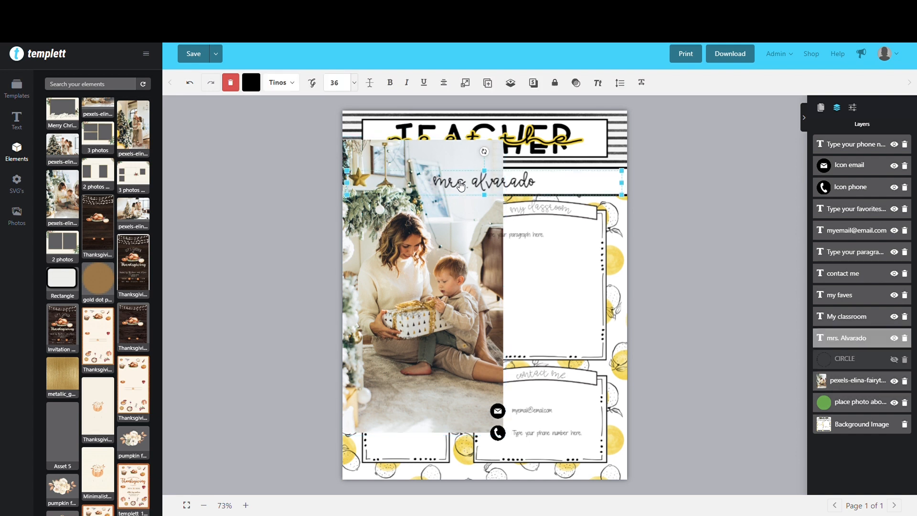
click(896, 361)
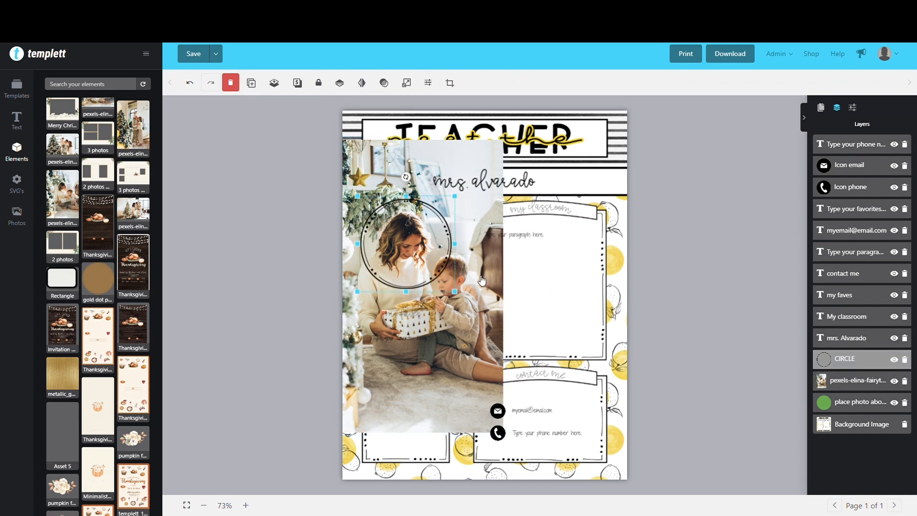
Enlarge the photo slightly and create a clipping mask that clips it to the green placeholder inside the ring
click(483, 298)
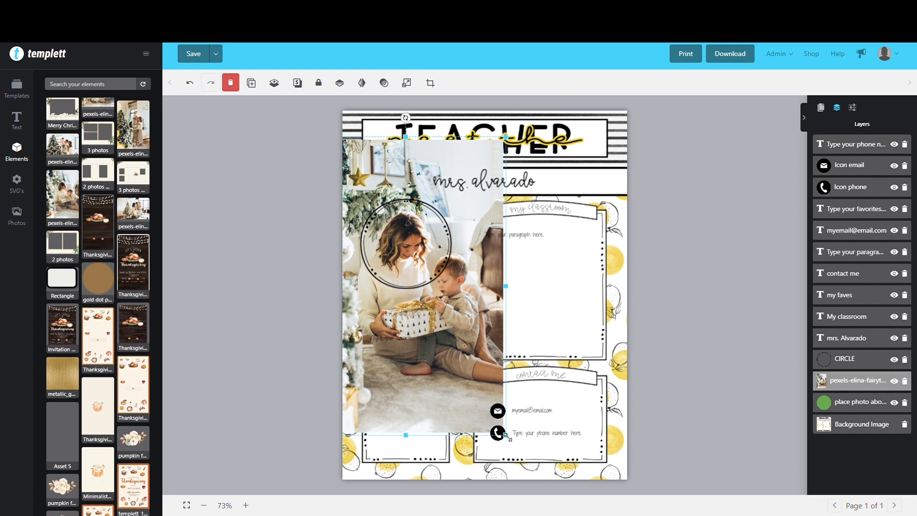
drag(507, 437, 517, 449)
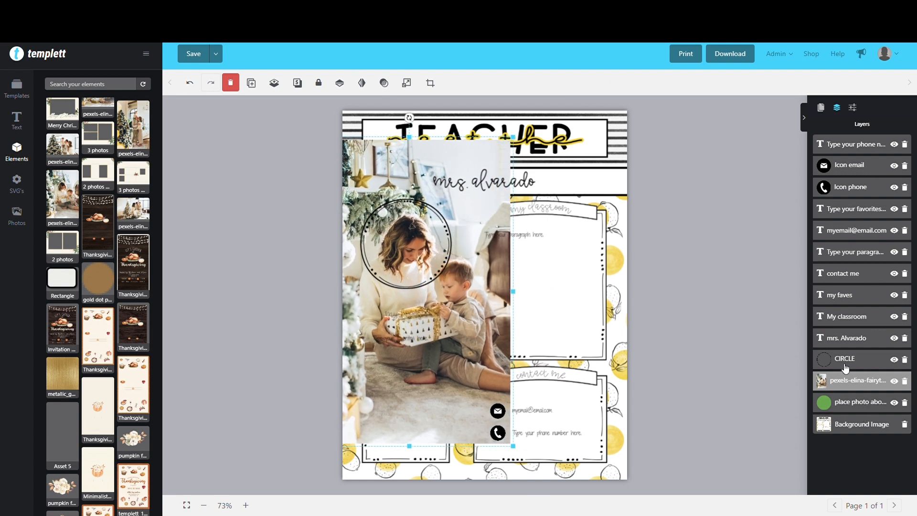
right_click(865, 381)
click(856, 391)
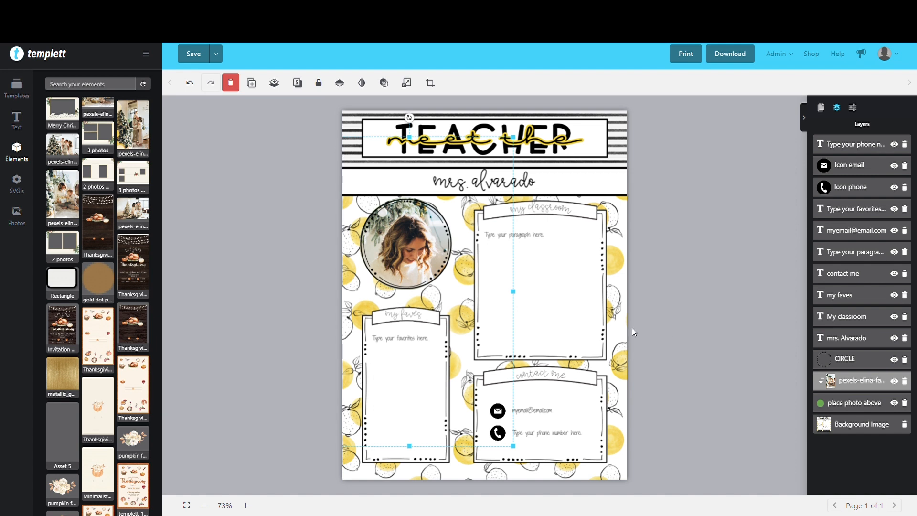
click(681, 276)
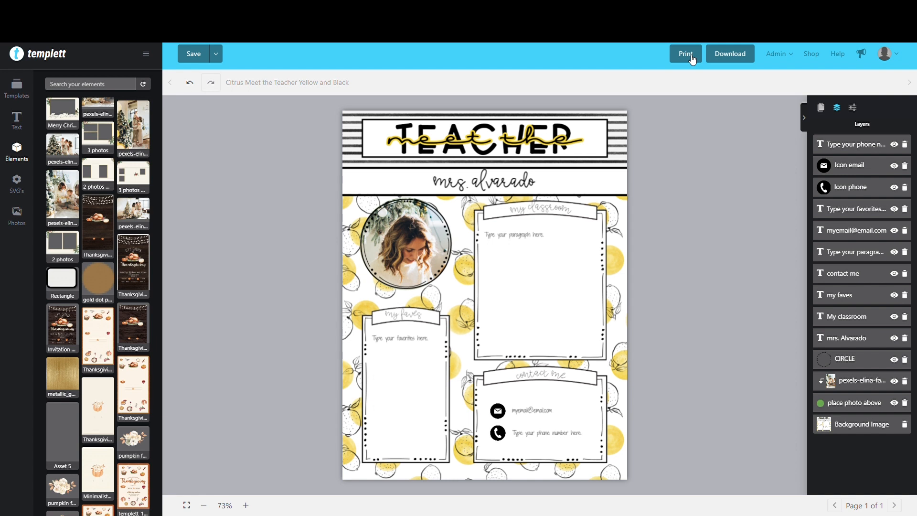
Download the design as a PDF without bleed or trim marks
click(737, 57)
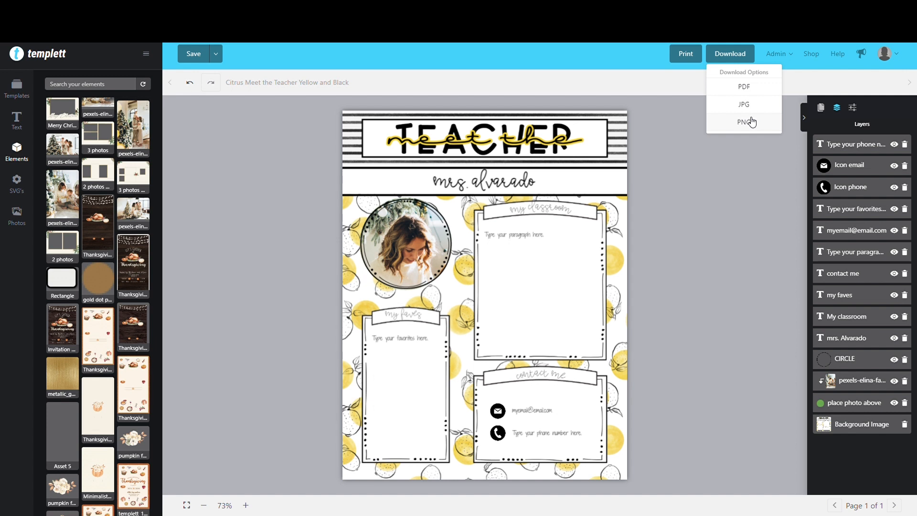
click(747, 86)
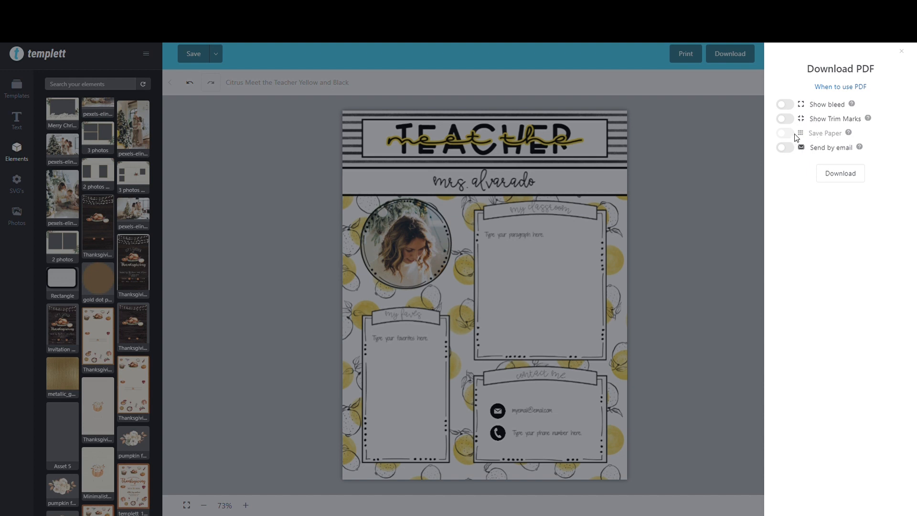
click(837, 172)
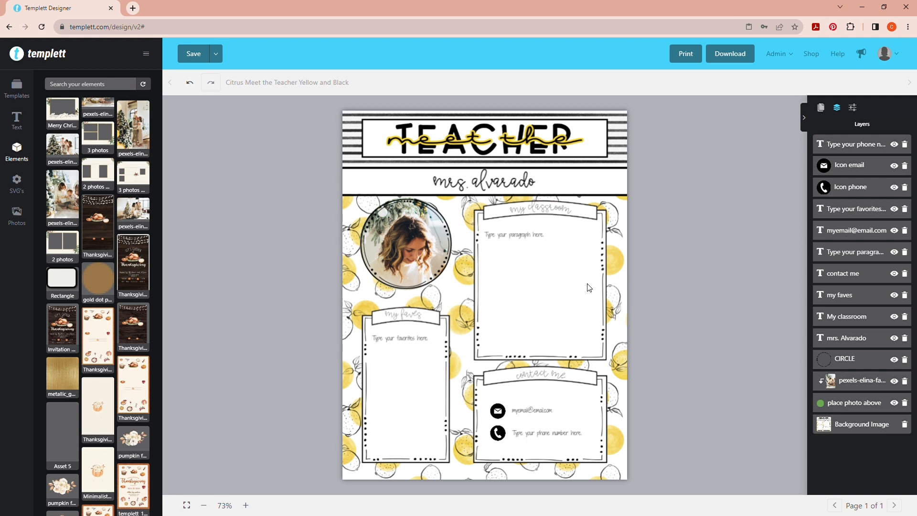
Change the font of the teacher's name line below the page title to Amatic-Bold
click(504, 188)
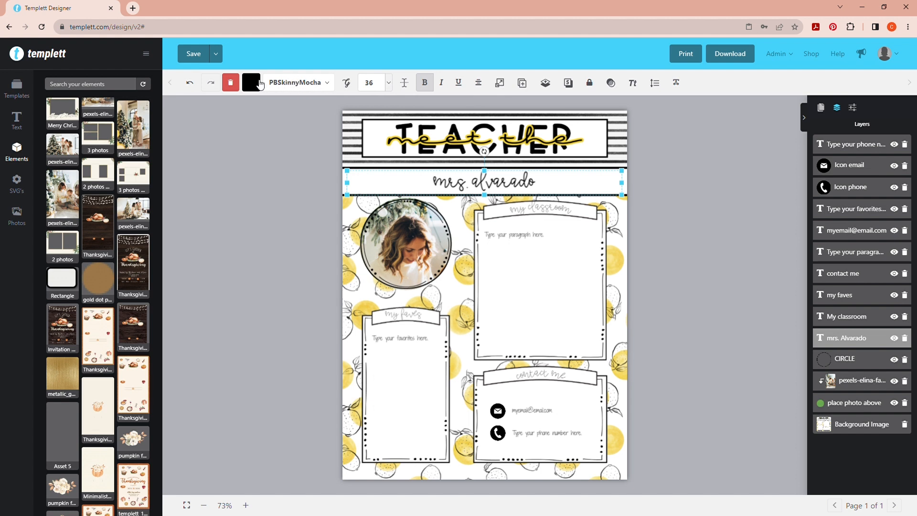
click(328, 83)
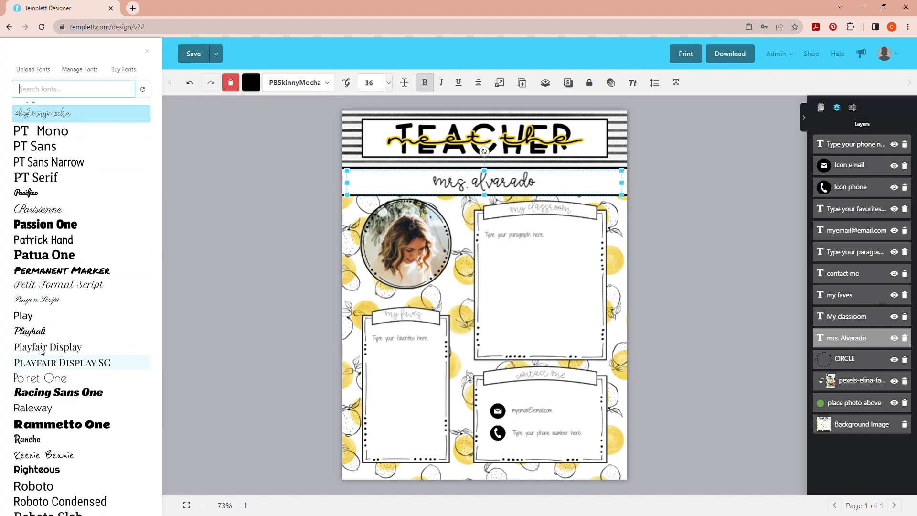
scroll(72, 424, down, 2)
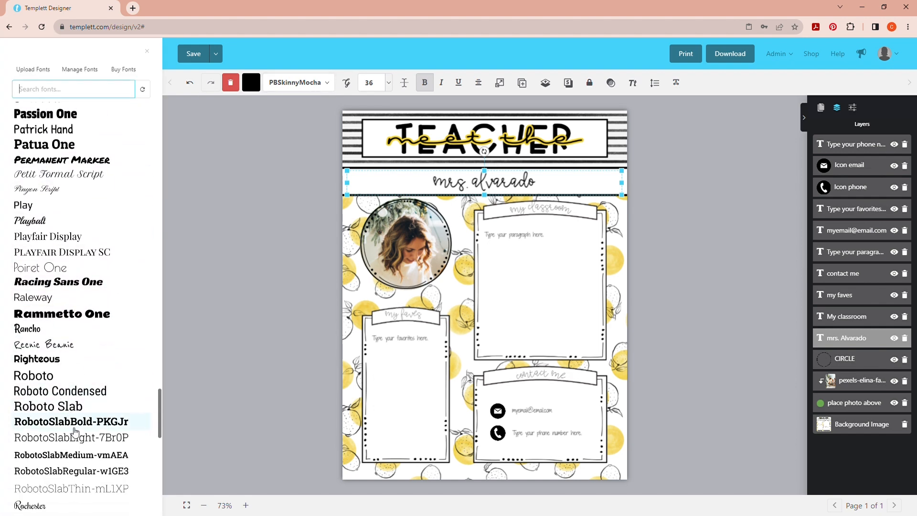
scroll(75, 431, down, 4)
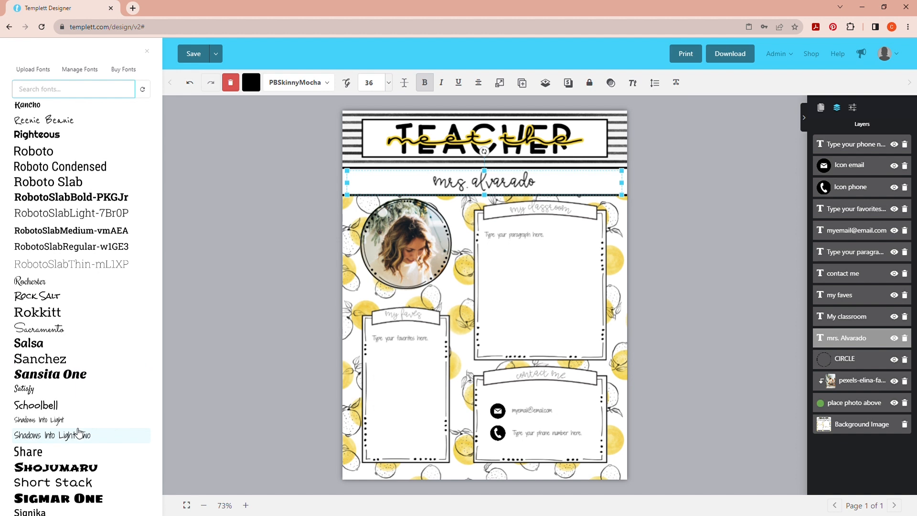
scroll(81, 432, down, 7)
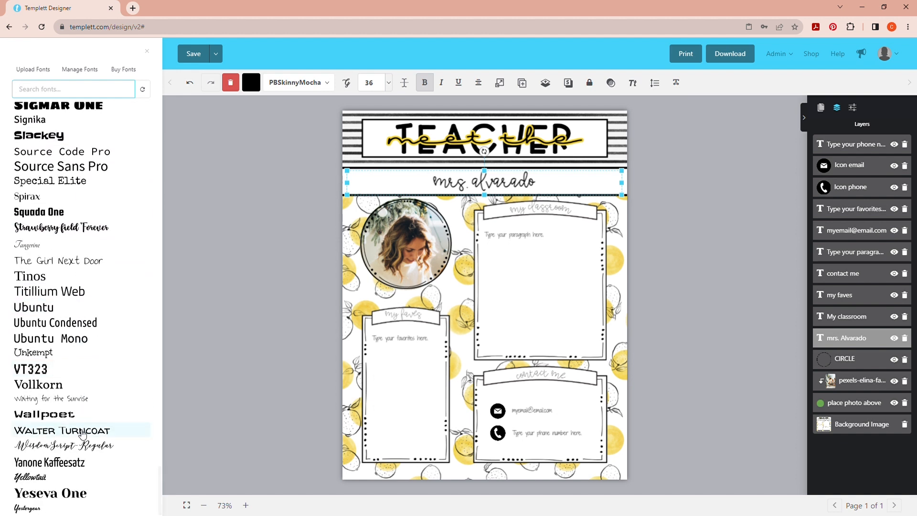
scroll(82, 433, up, 7)
scroll(82, 433, up, 11)
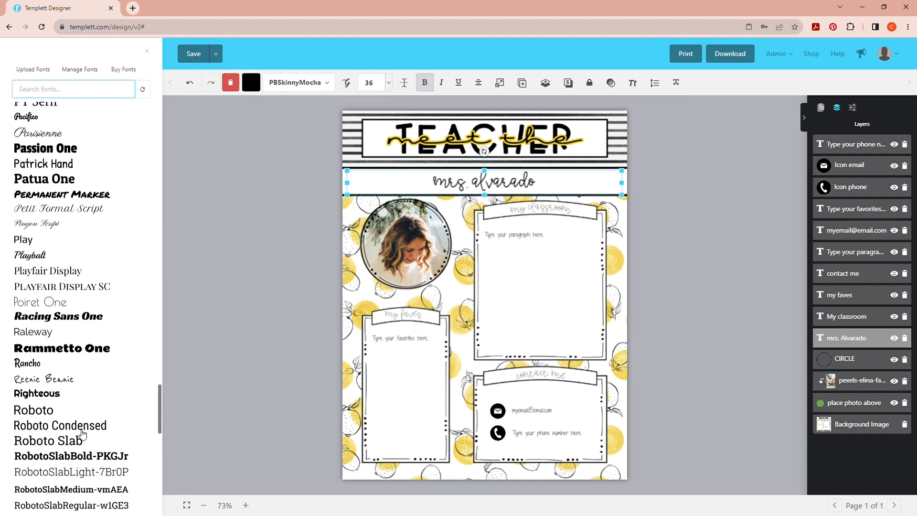
scroll(82, 433, up, 10)
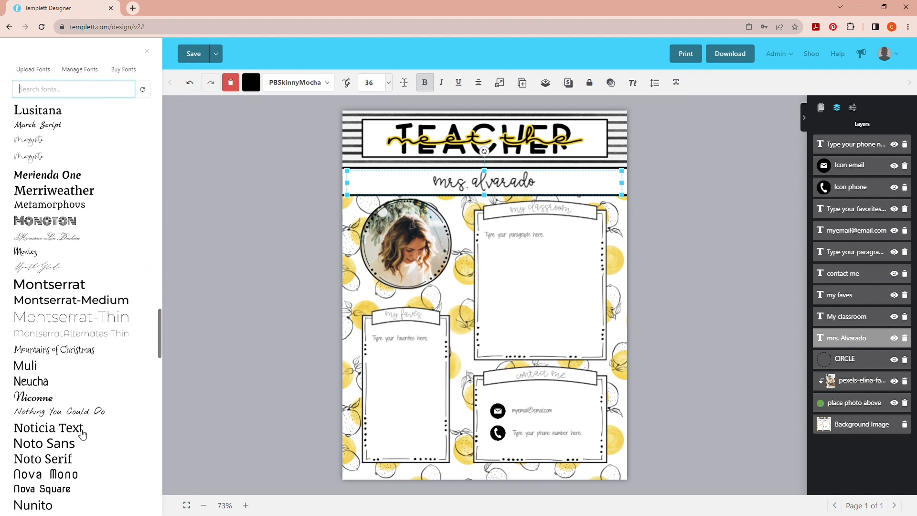
scroll(82, 433, up, 11)
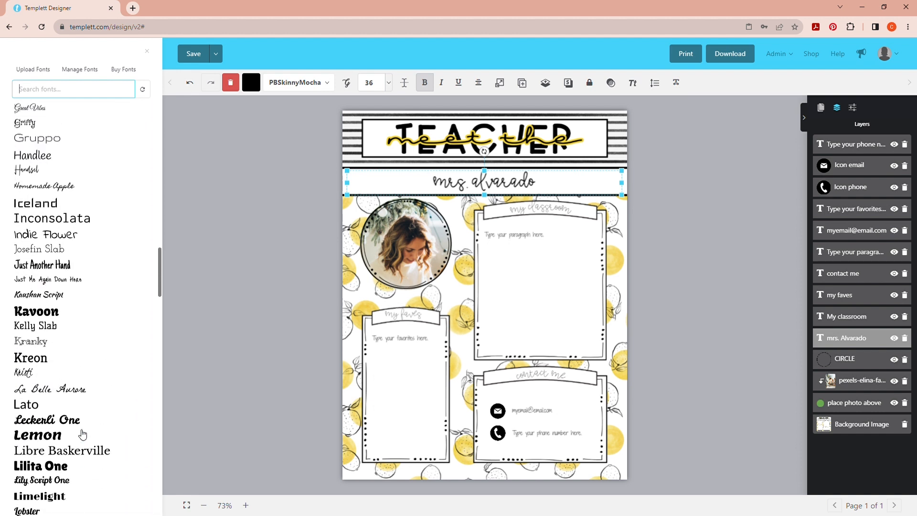
scroll(83, 433, up, 11)
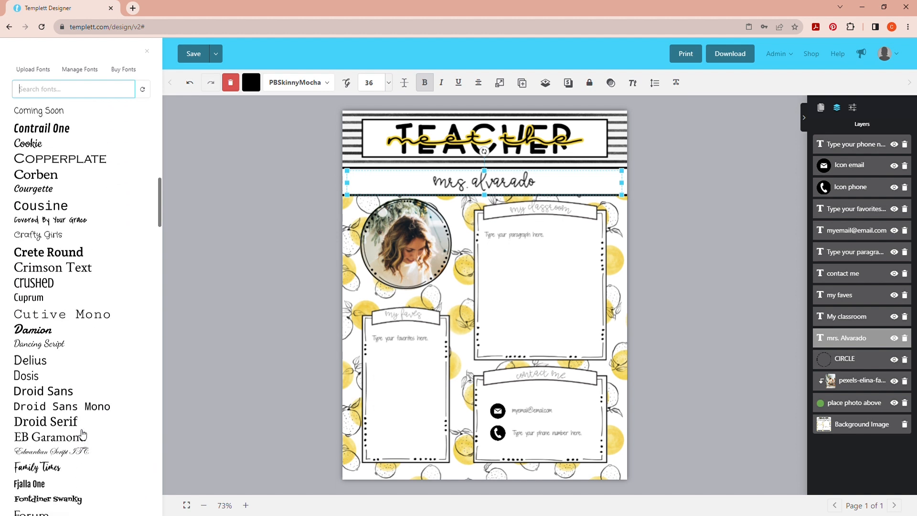
scroll(82, 433, up, 6)
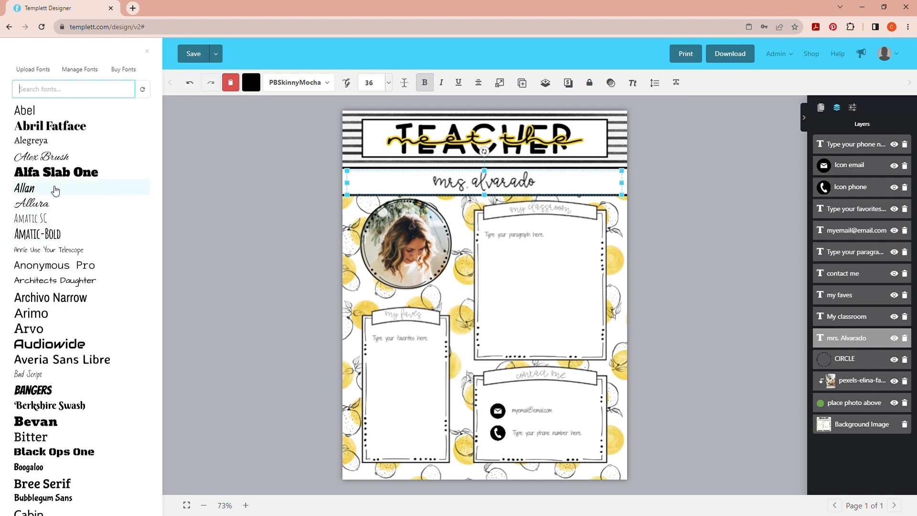
scroll(77, 219, down, 1)
scroll(84, 247, down, 3)
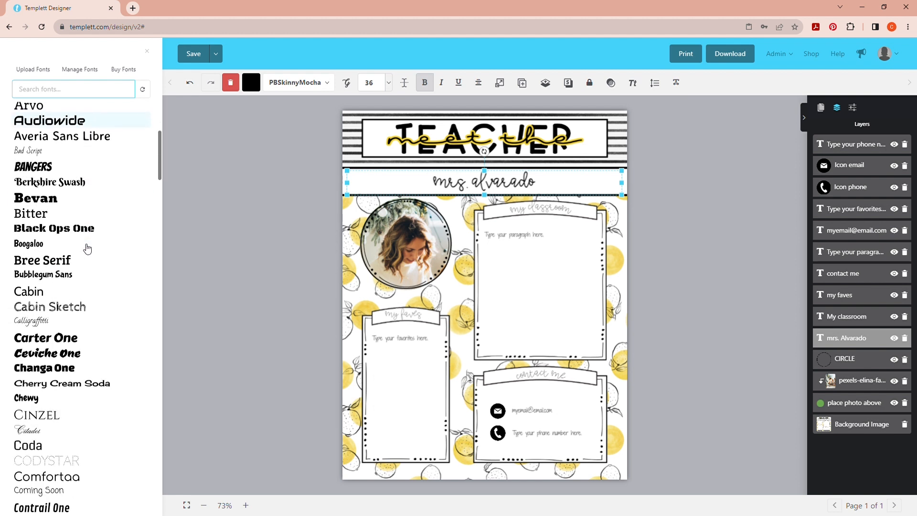
scroll(84, 241, up, 4)
scroll(87, 249, up, 1)
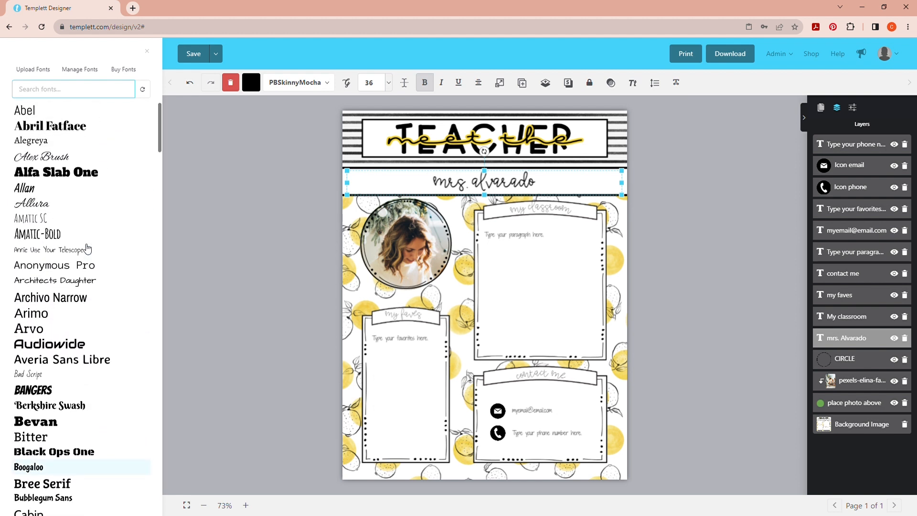
click(49, 236)
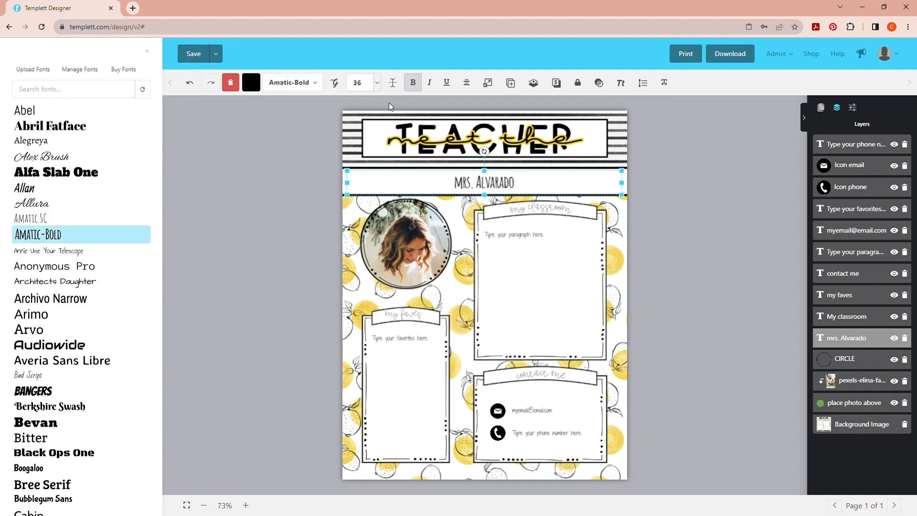
Set the teacher's name line to font size 48 with letter spacing 1.0, nudged to sit centred in its white band
click(376, 83)
click(377, 83)
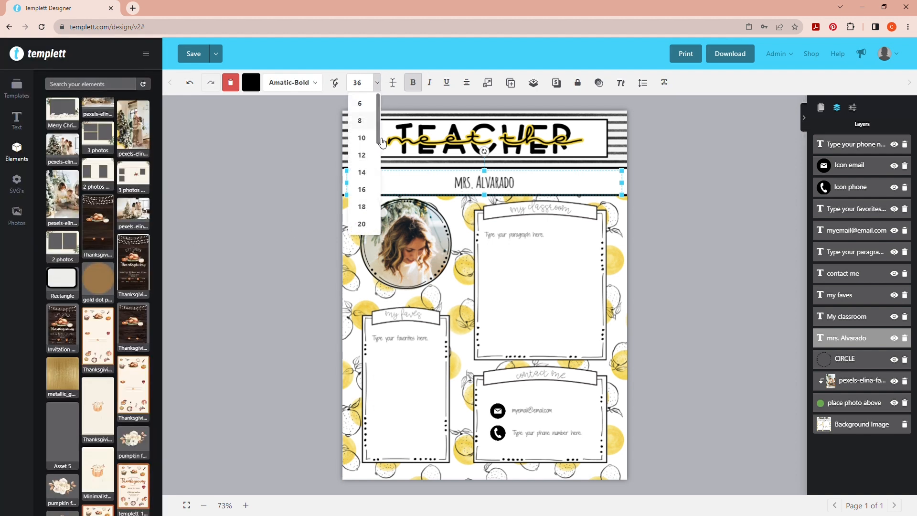
scroll(370, 205, down, 3)
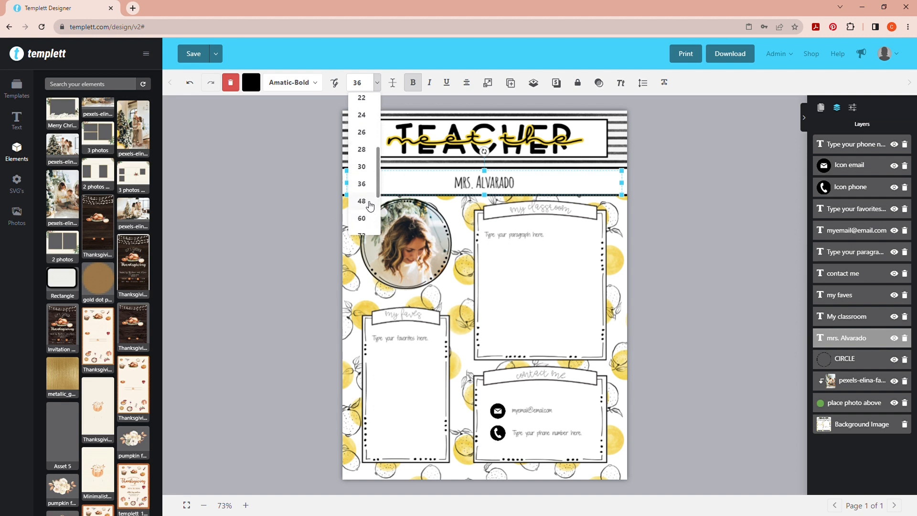
click(362, 201)
drag(461, 182, 461, 180)
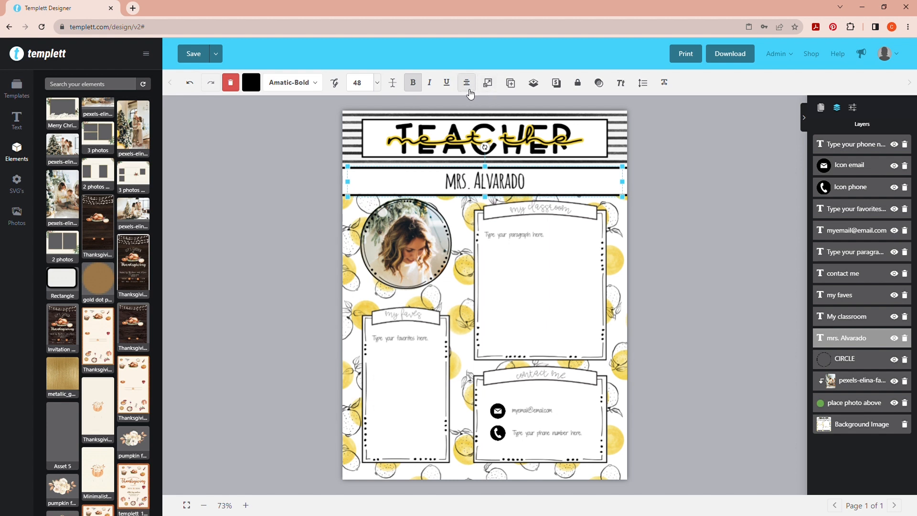
click(669, 85)
drag(691, 118, 706, 120)
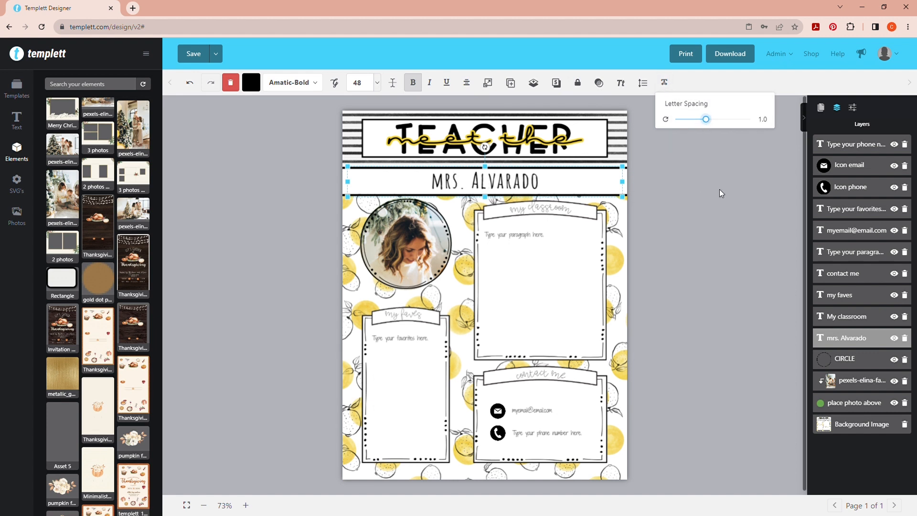
Change the My classroom heading to the Amatic-Bold font at size 26
click(561, 212)
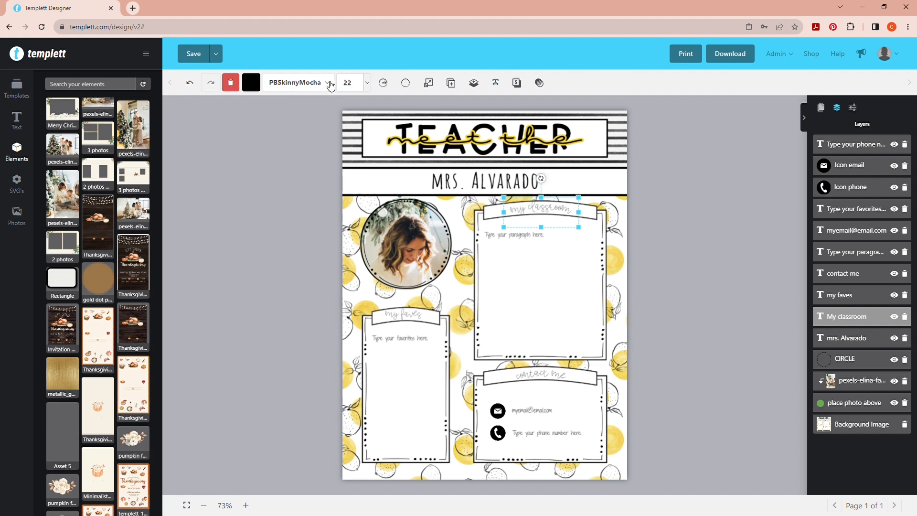
click(327, 83)
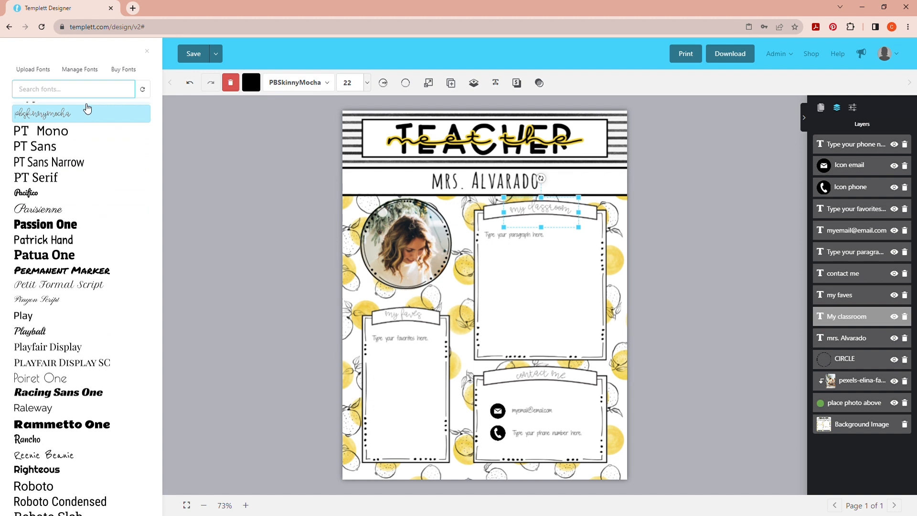
text(ama)
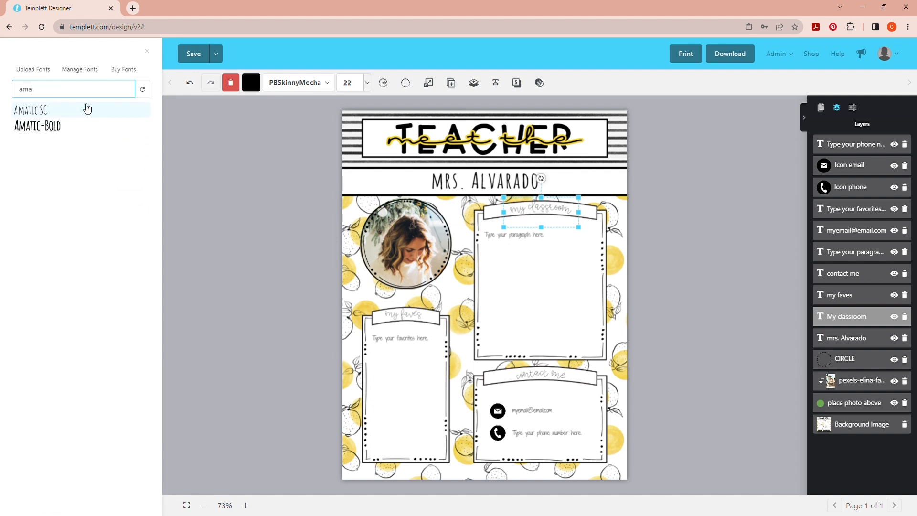
click(73, 126)
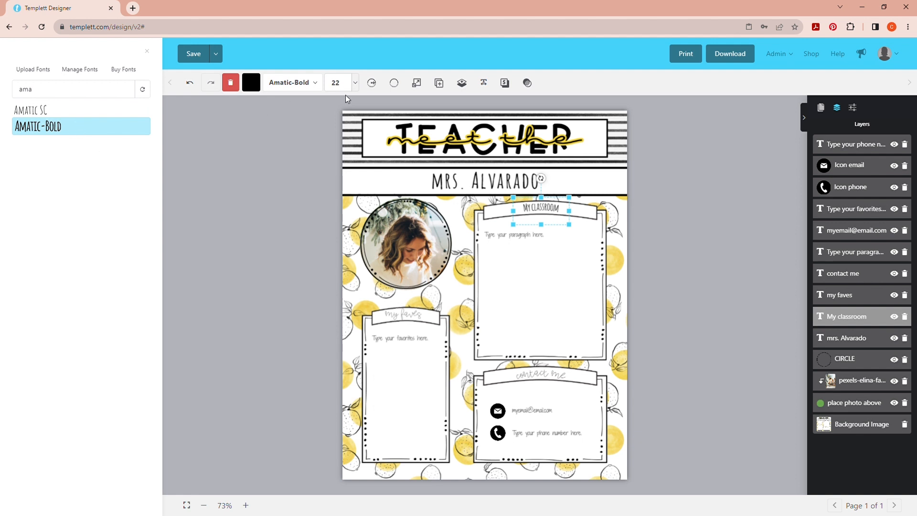
click(355, 86)
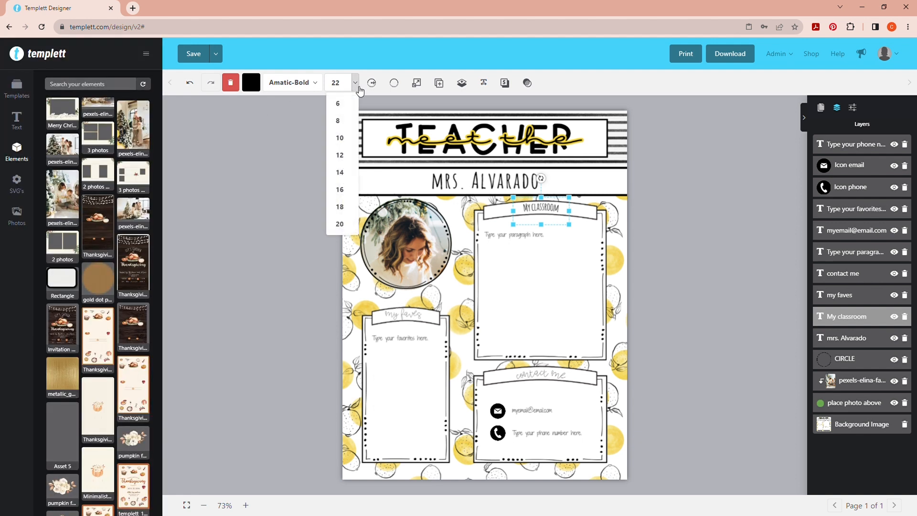
scroll(343, 223, down, 2)
click(343, 224)
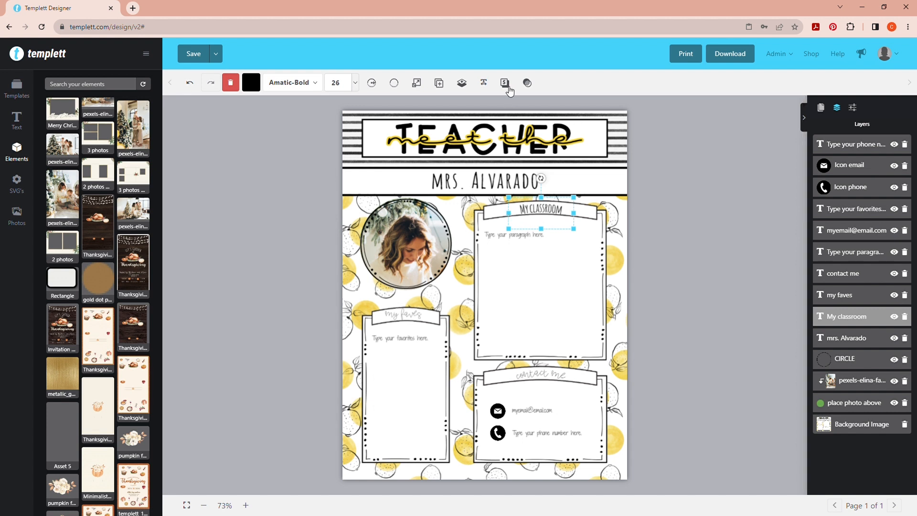
Set the My classroom heading's letter spacing to 1.3 and its curve radius to 585 to follow the banner
click(485, 84)
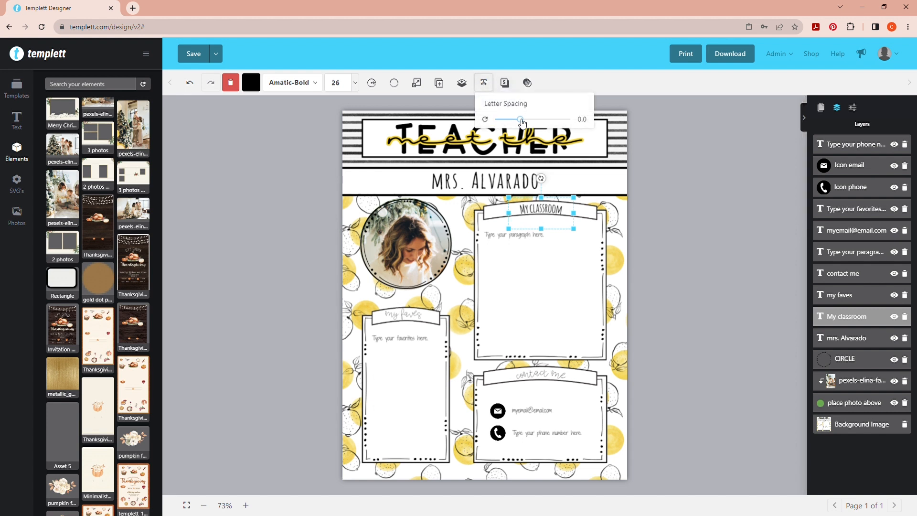
drag(519, 119, 529, 122)
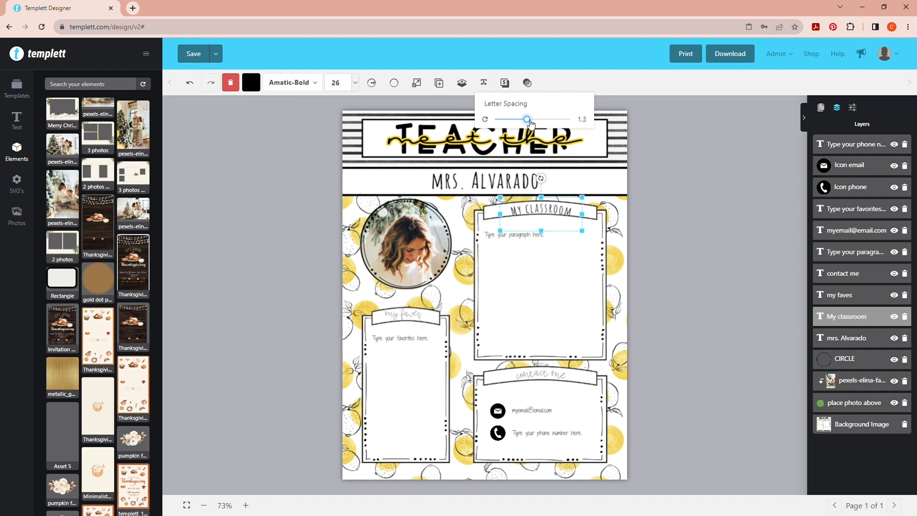
click(371, 83)
drag(403, 119, 428, 122)
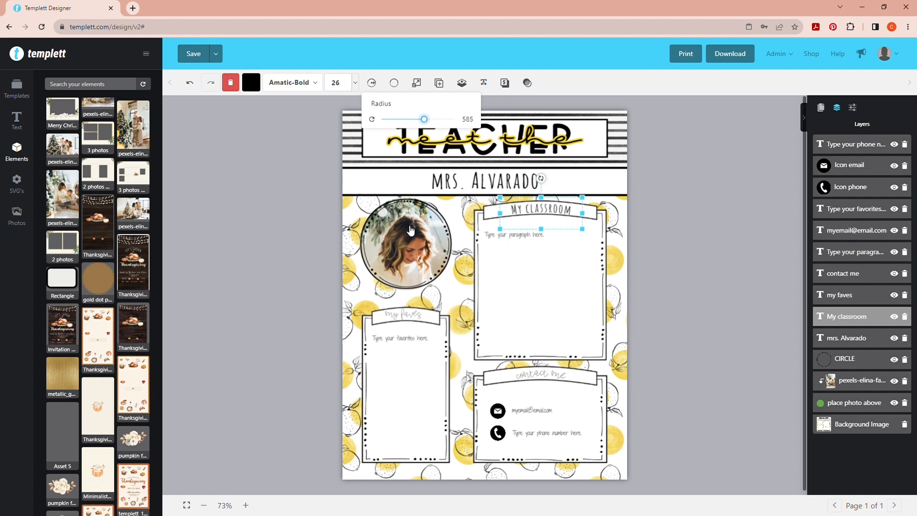
Delete the old my faves heading and place a duplicate of the My classroom heading in its banner
click(412, 317)
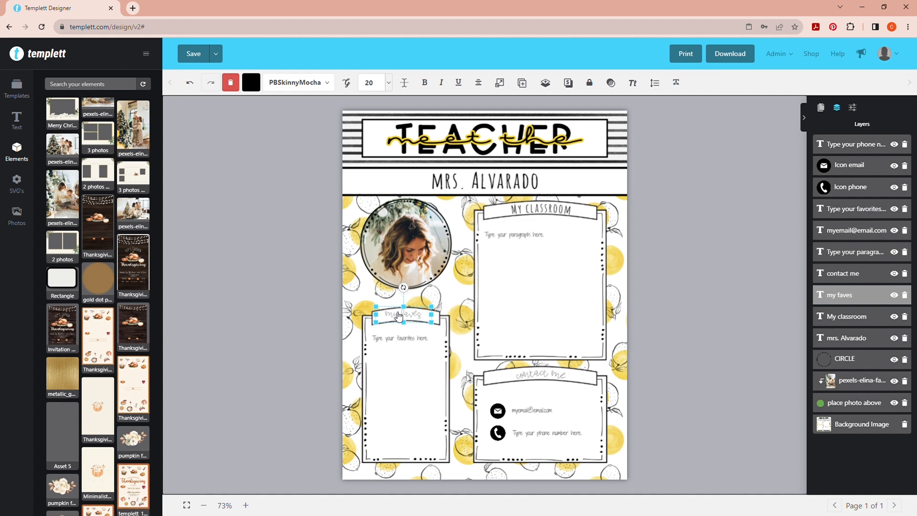
click(419, 313)
click(420, 314)
key(Delete)
click(542, 209)
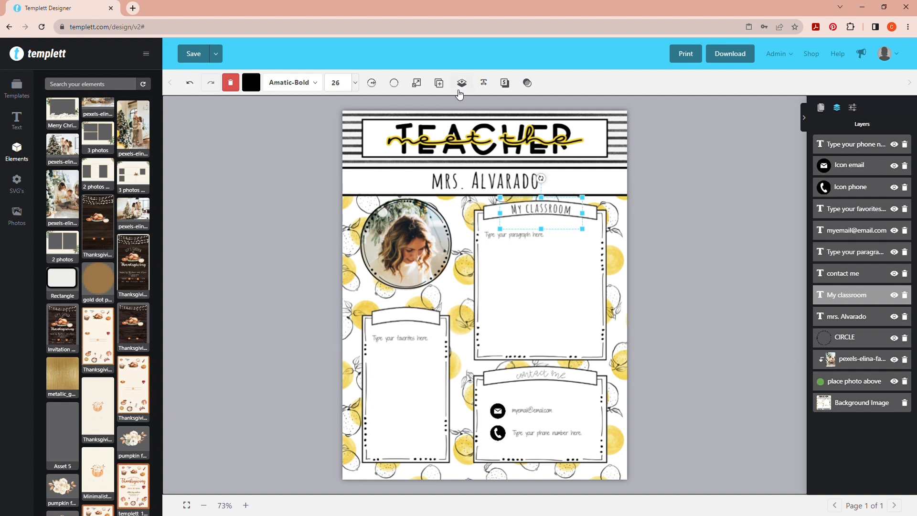
click(438, 83)
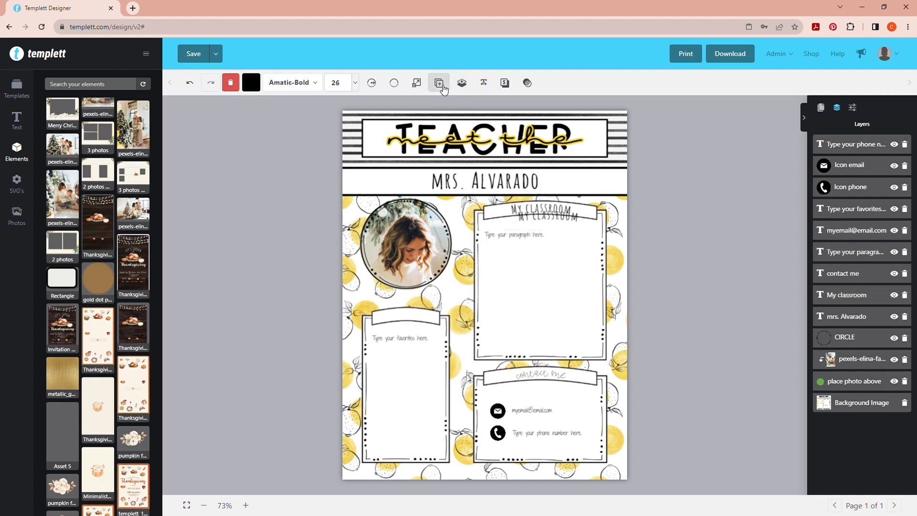
drag(549, 218, 408, 319)
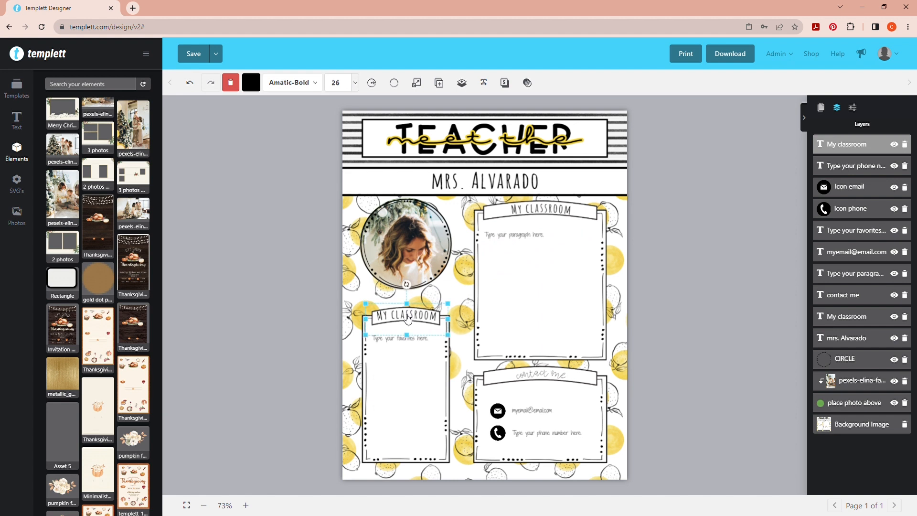
Replace the text of the duplicated heading above the favorites box with "my faves"
double_click(403, 320)
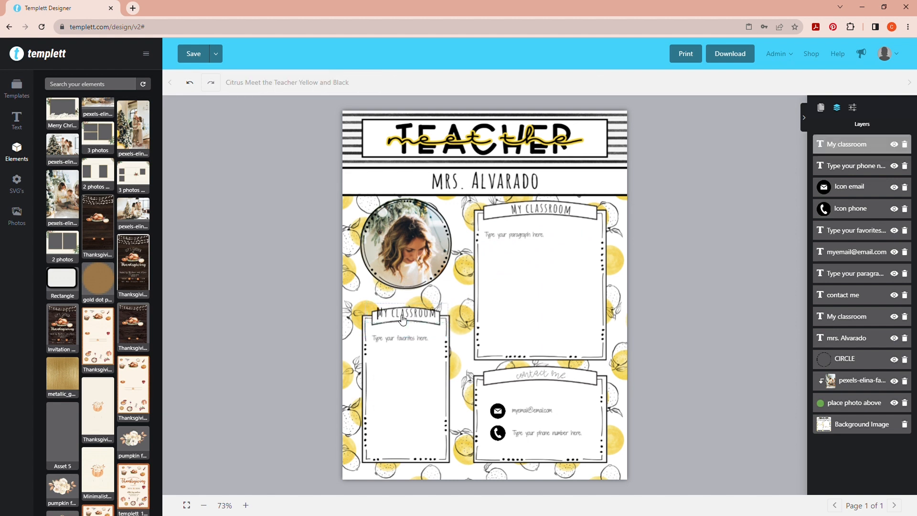
key(ctrl+a)
text(My faves)
click(463, 320)
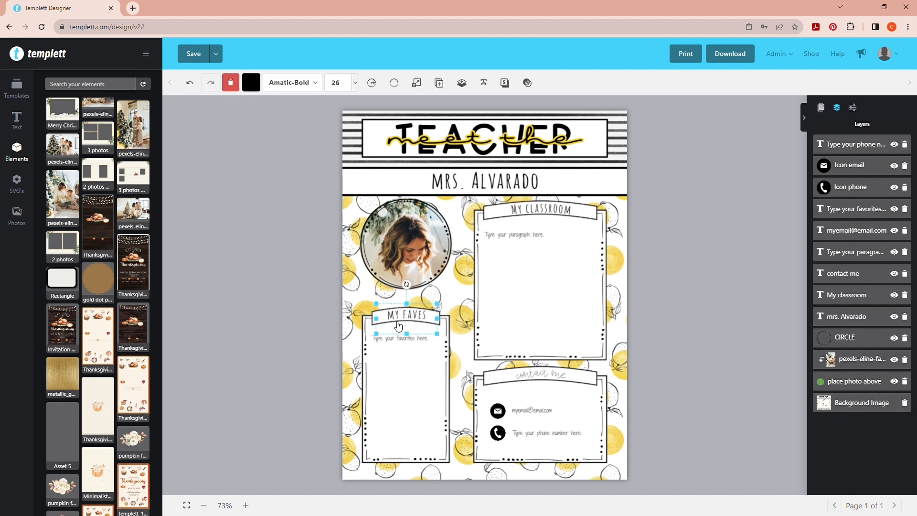
Delete the old contact me heading and place another duplicate of the My classroom heading in its banner
click(546, 375)
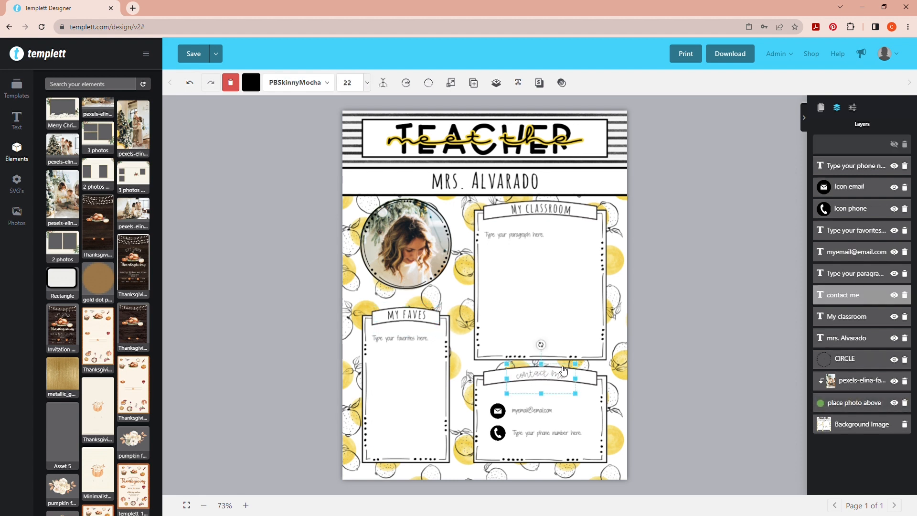
key(Delete)
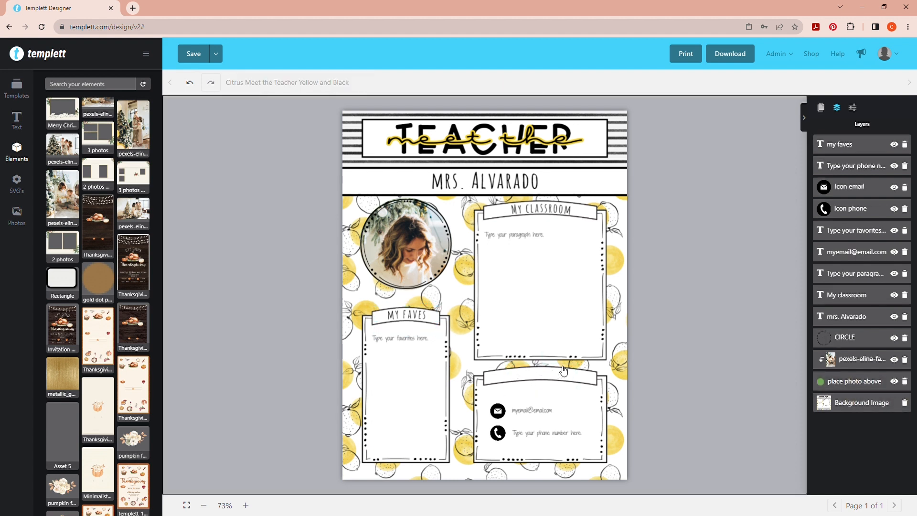
click(535, 216)
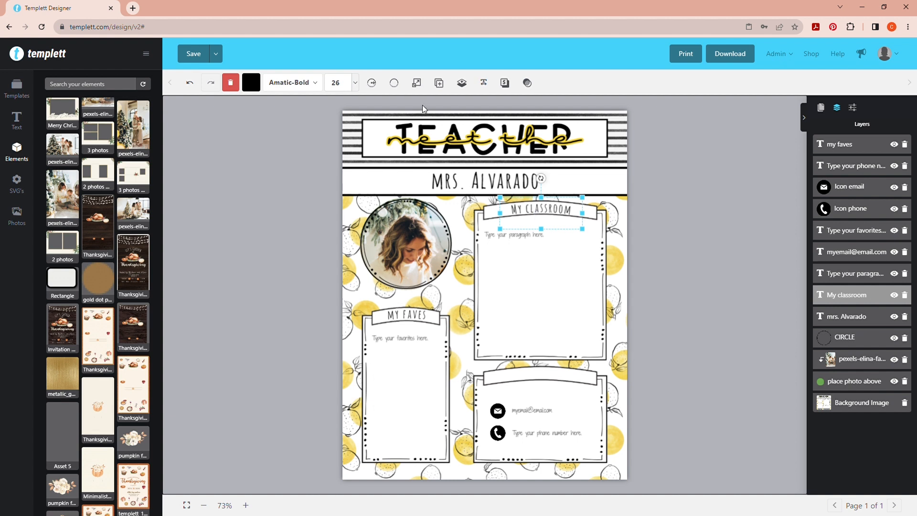
click(438, 83)
drag(542, 217, 536, 375)
Replace the text of the duplicated heading above the email and phone lines with "contact me"
click(547, 378)
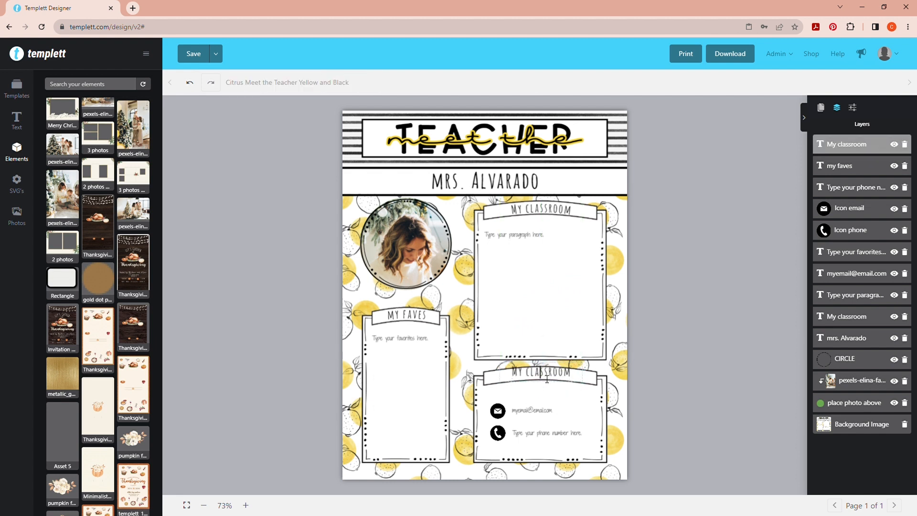
key(ctrl+a)
text(CONTACT ME)
click(605, 367)
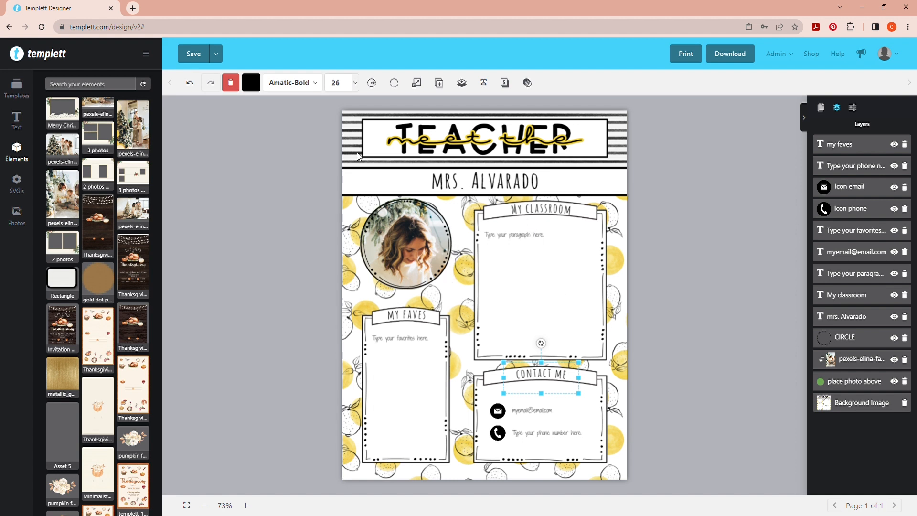
Try the grey fill color 706D6D on the My classroom heading
click(528, 214)
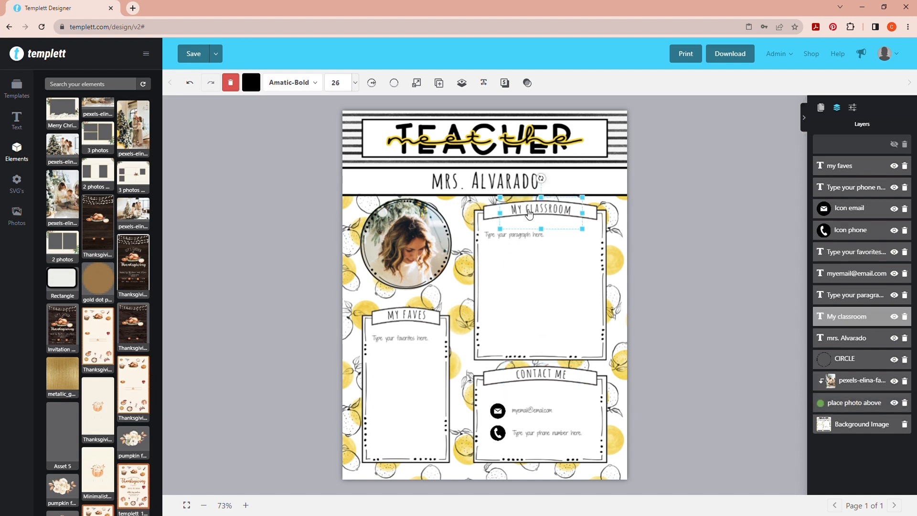
click(252, 85)
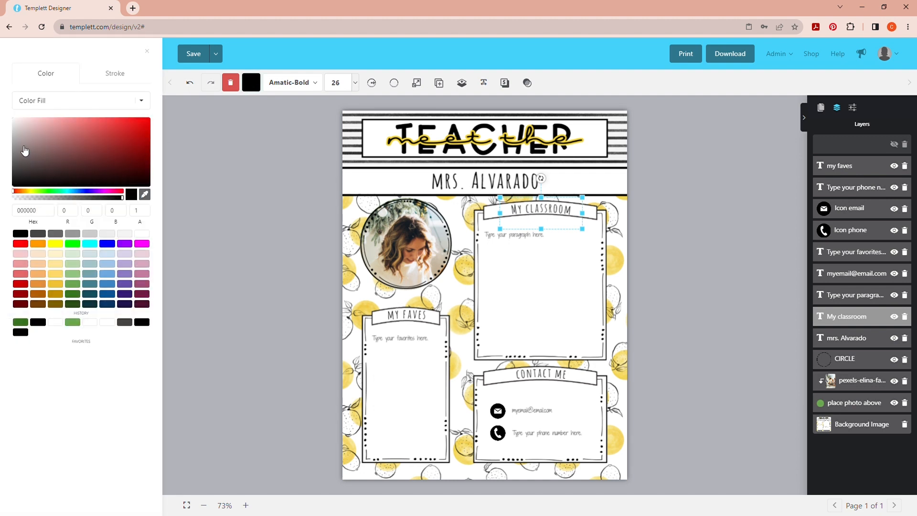
click(17, 156)
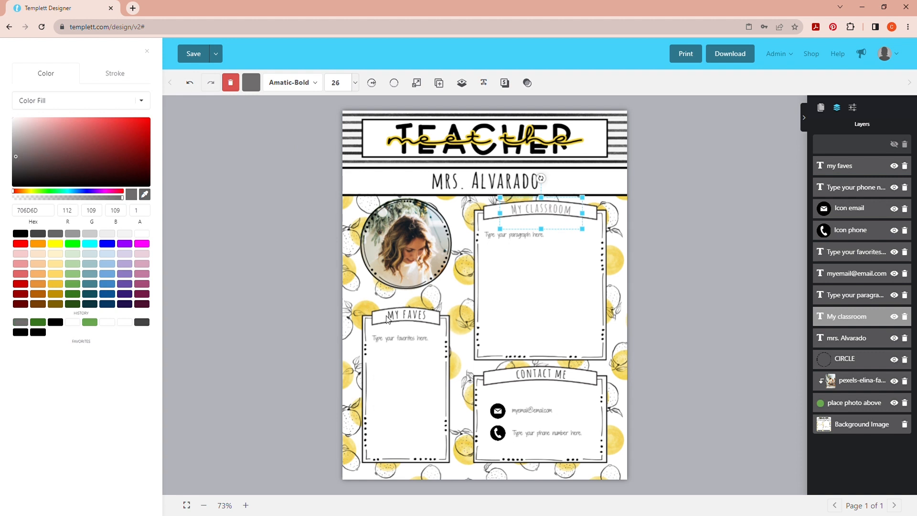
click(406, 320)
click(407, 320)
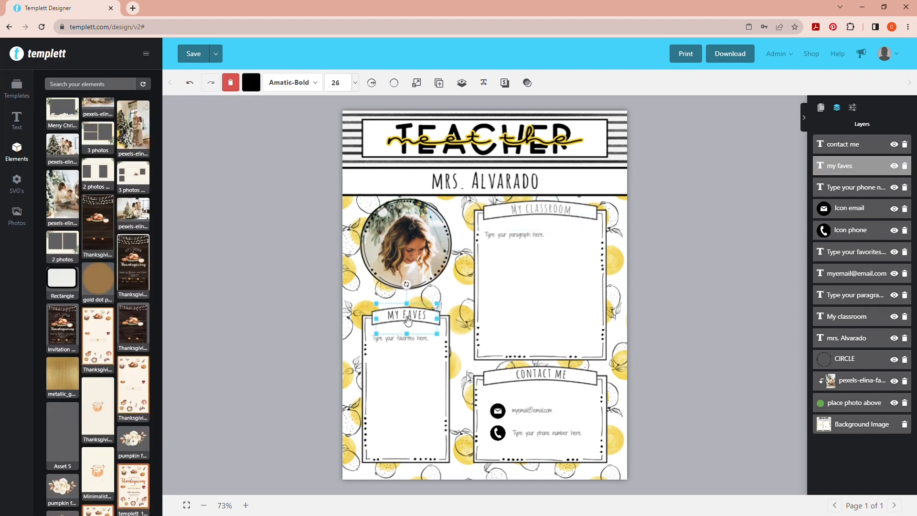
Set the My classroom heading's fill color to the dark green 3F7528
click(556, 215)
click(252, 83)
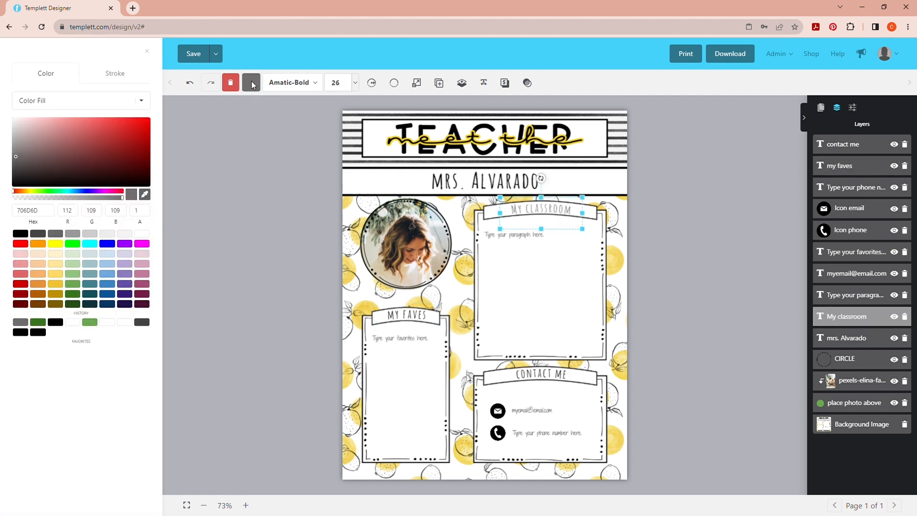
click(89, 323)
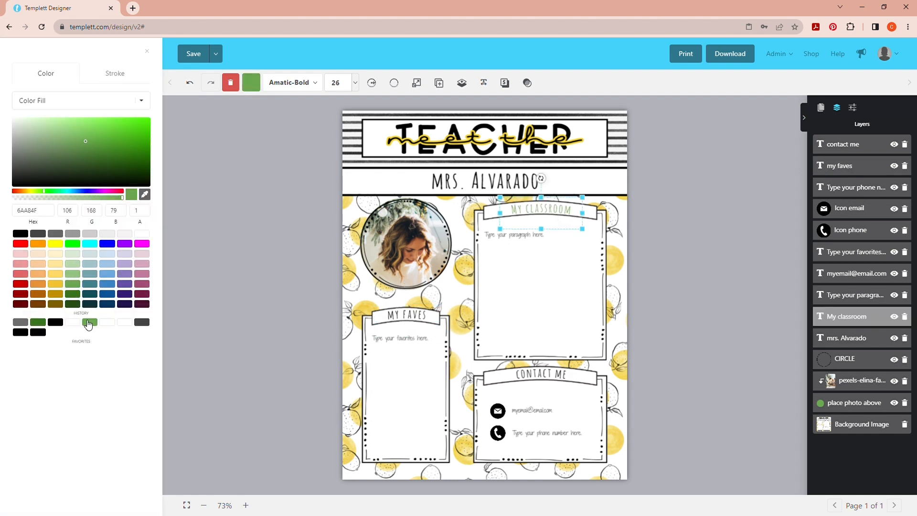
click(103, 156)
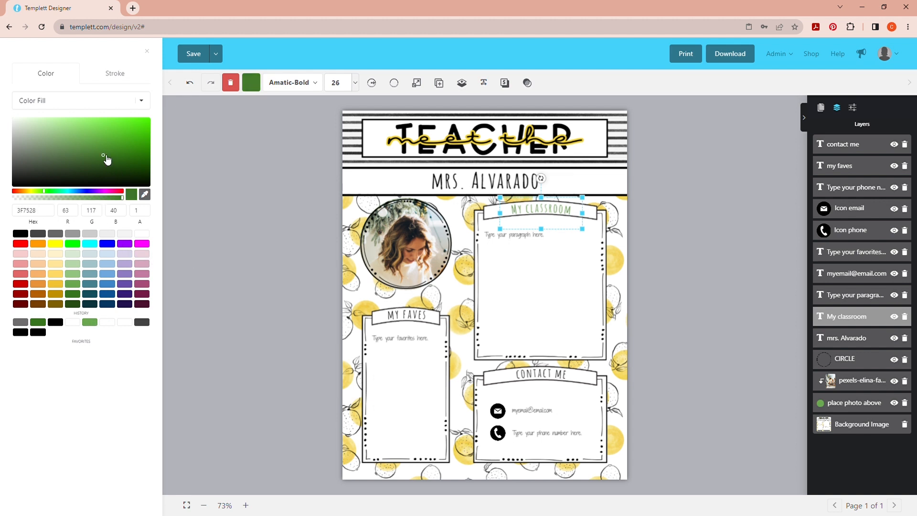
Recolor the my faves and contact me headings with the recently used dark green 3F7528
click(401, 318)
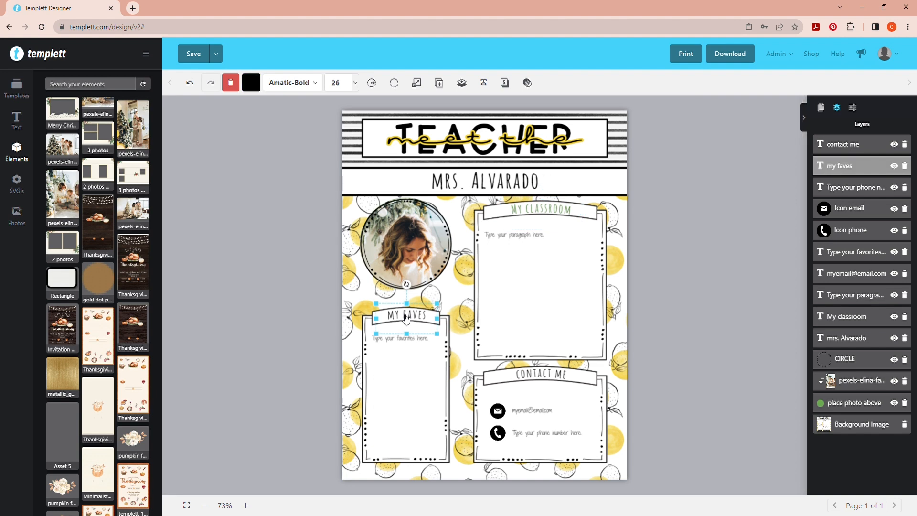
click(251, 85)
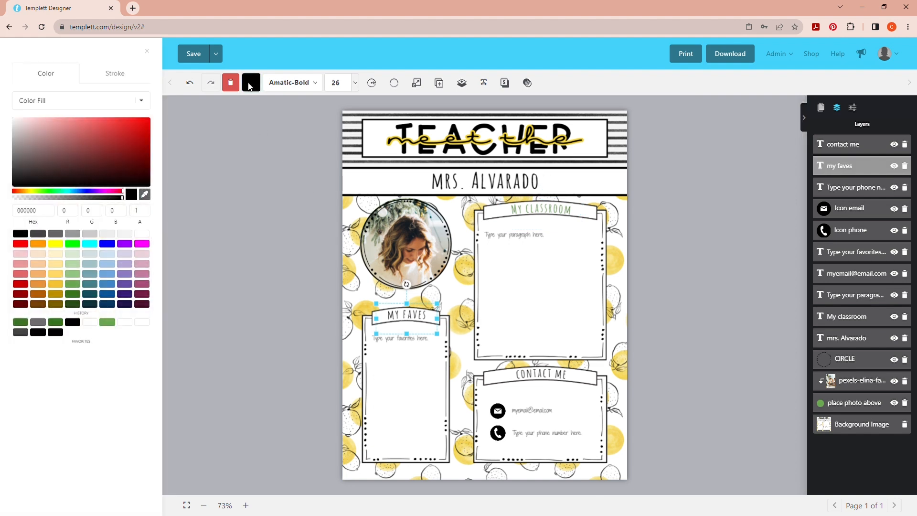
click(25, 325)
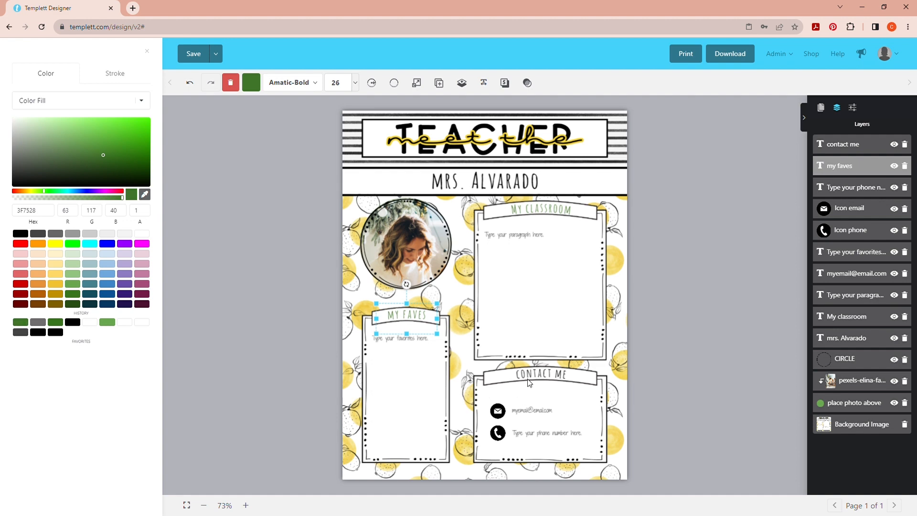
click(528, 381)
click(531, 377)
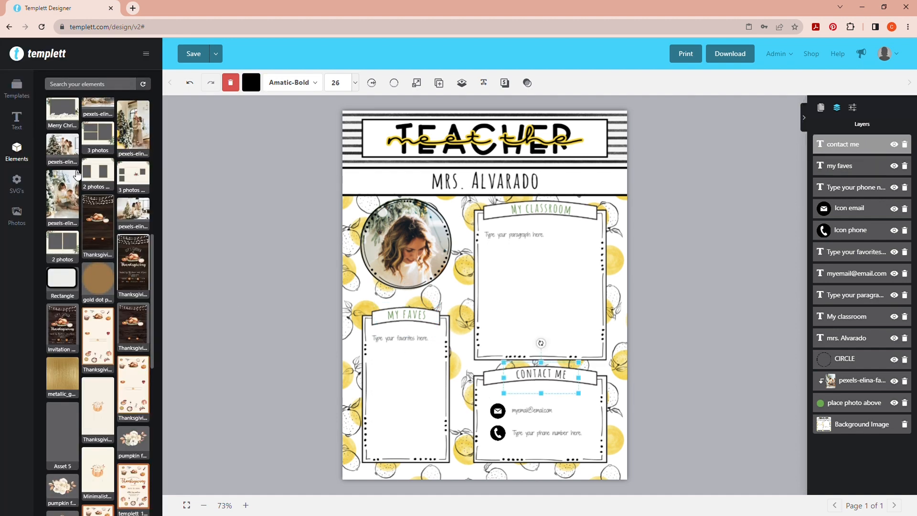
click(253, 83)
click(25, 321)
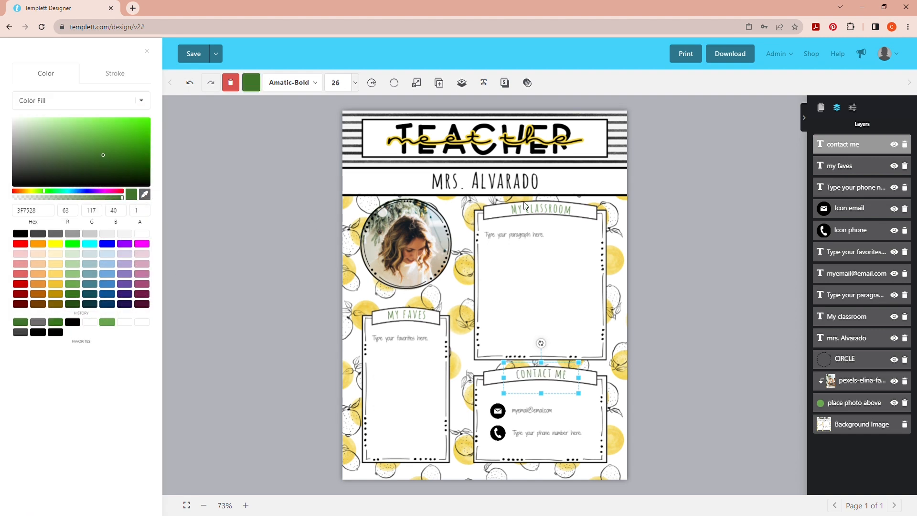
click(457, 286)
click(458, 287)
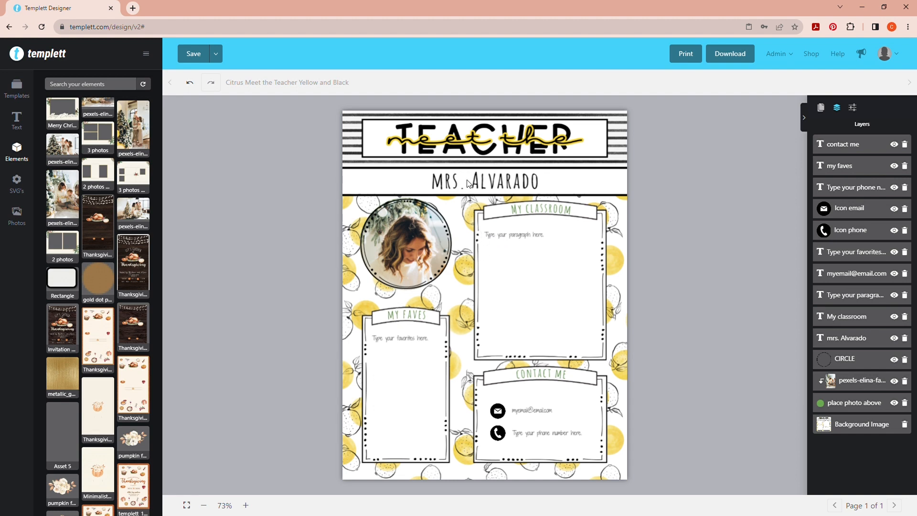
Apply the same dark green 3F7528 to the teacher's name line below the page title
click(487, 185)
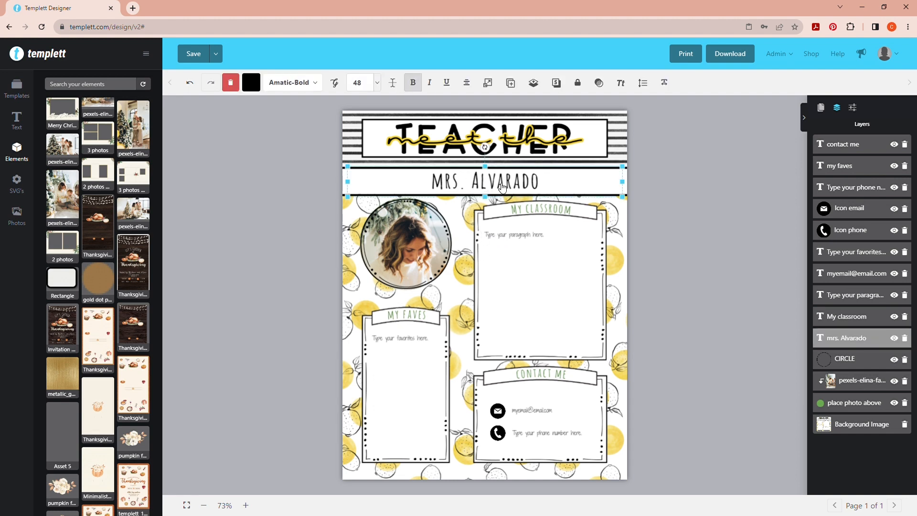
click(252, 83)
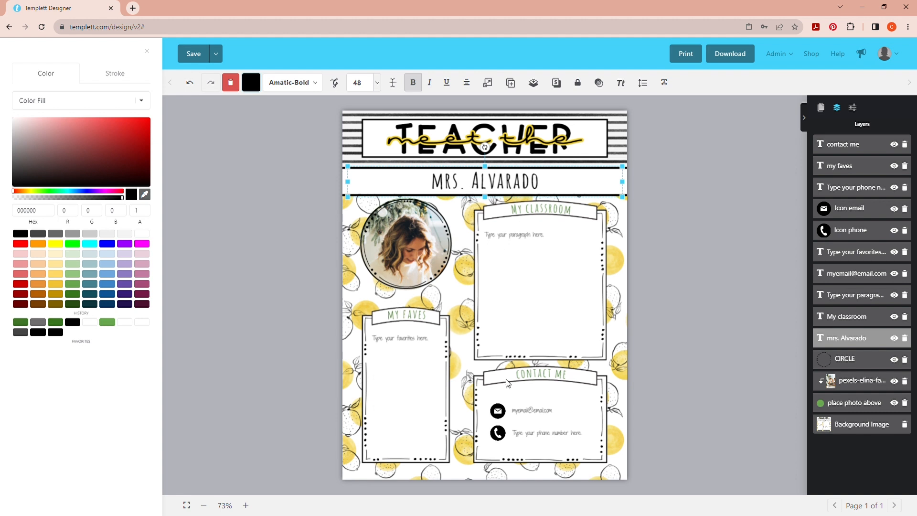
click(20, 322)
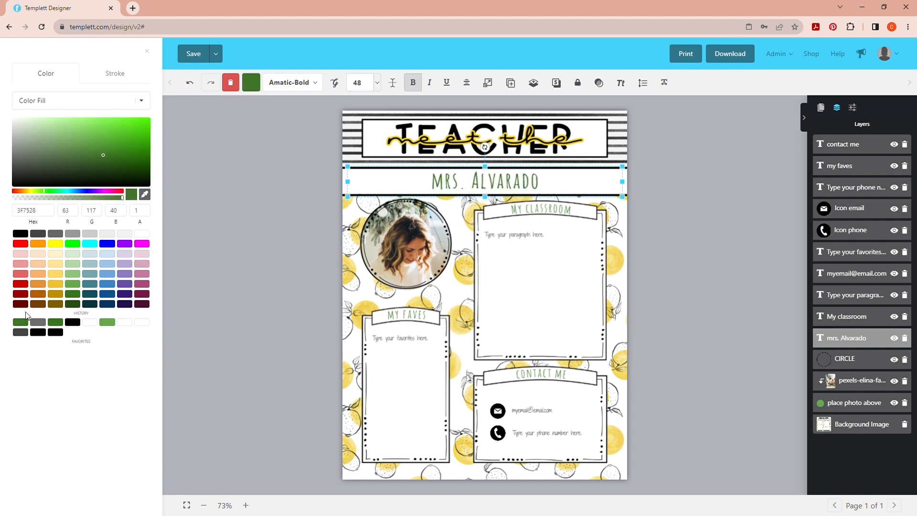
click(193, 190)
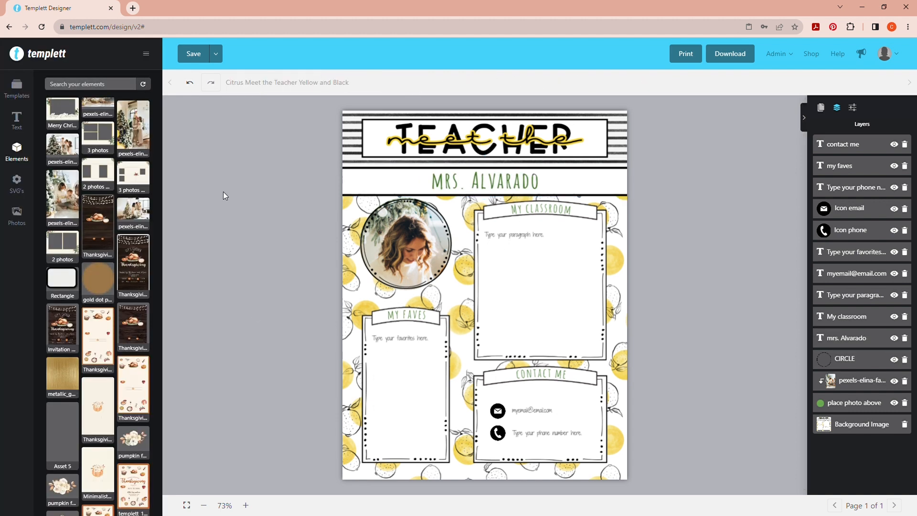